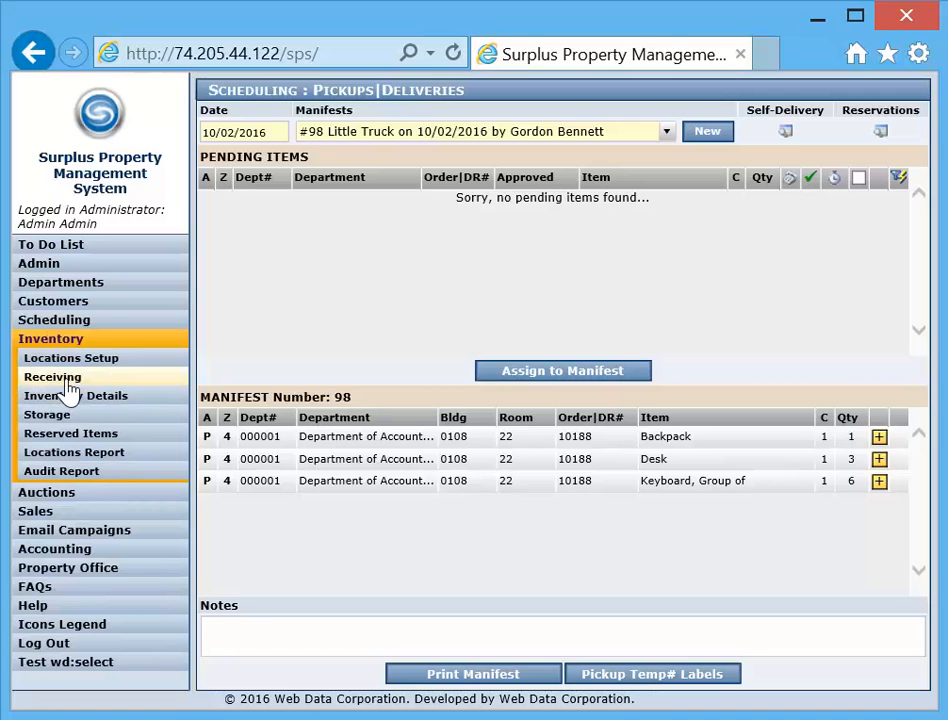
Go to inventory receiving and load the 10/02/2016 #98 Little Truck manifest
click(70, 386)
click(70, 386)
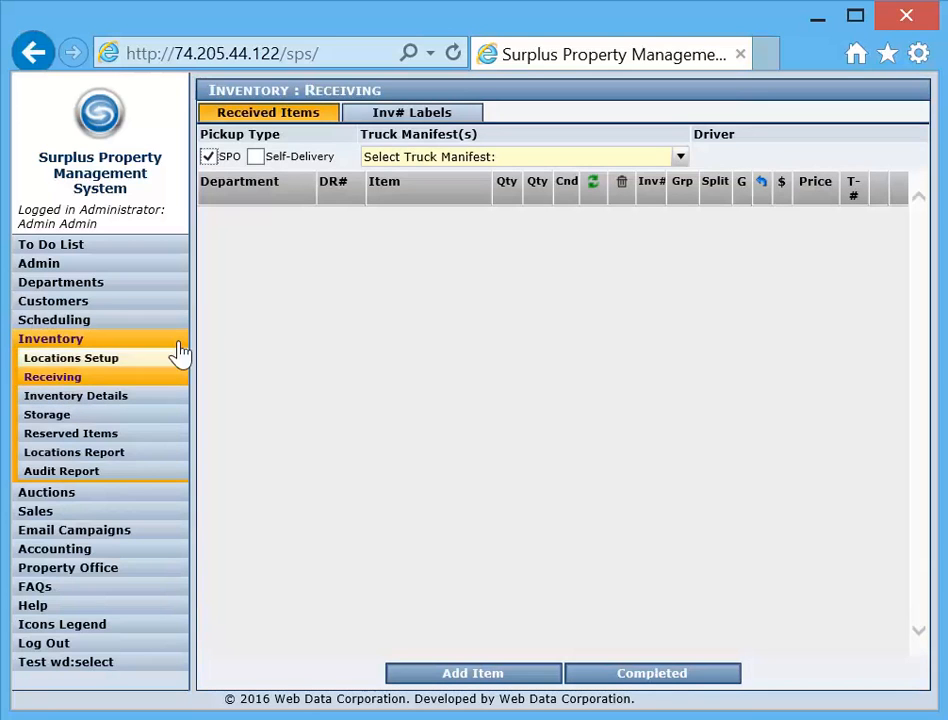
click(680, 162)
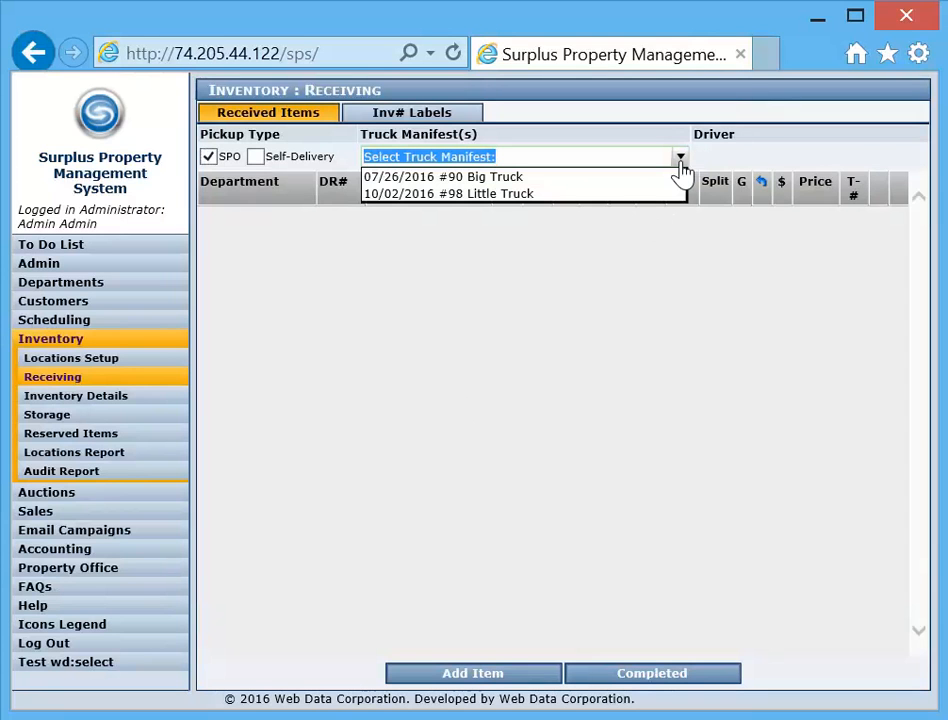
click(493, 197)
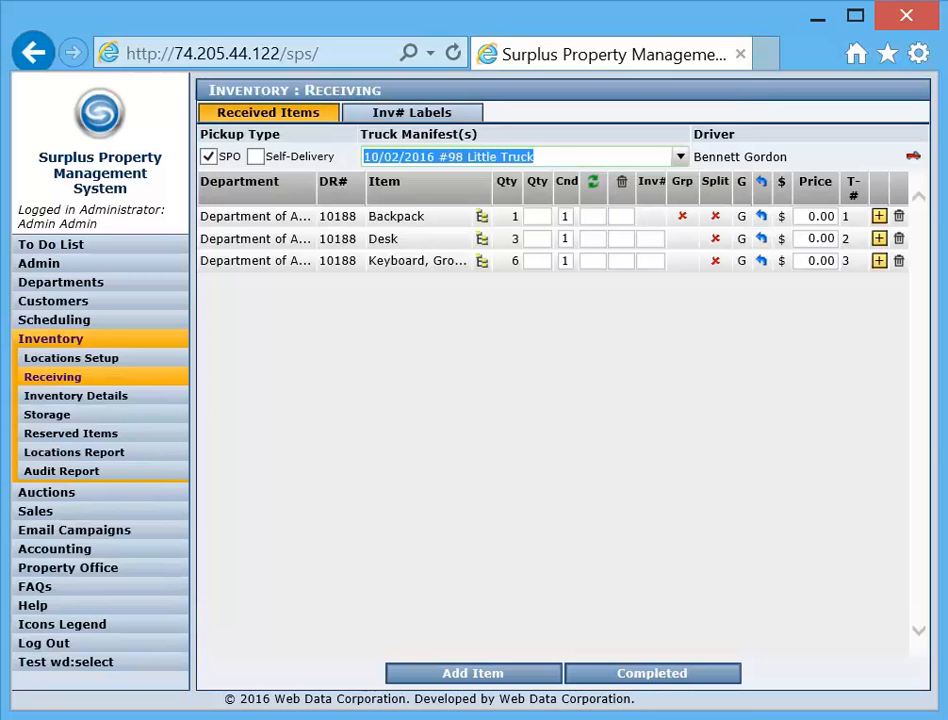
Set the Backpack's received quantity to 1 and its recycle quantity to 1
key(Tab)
text(1)
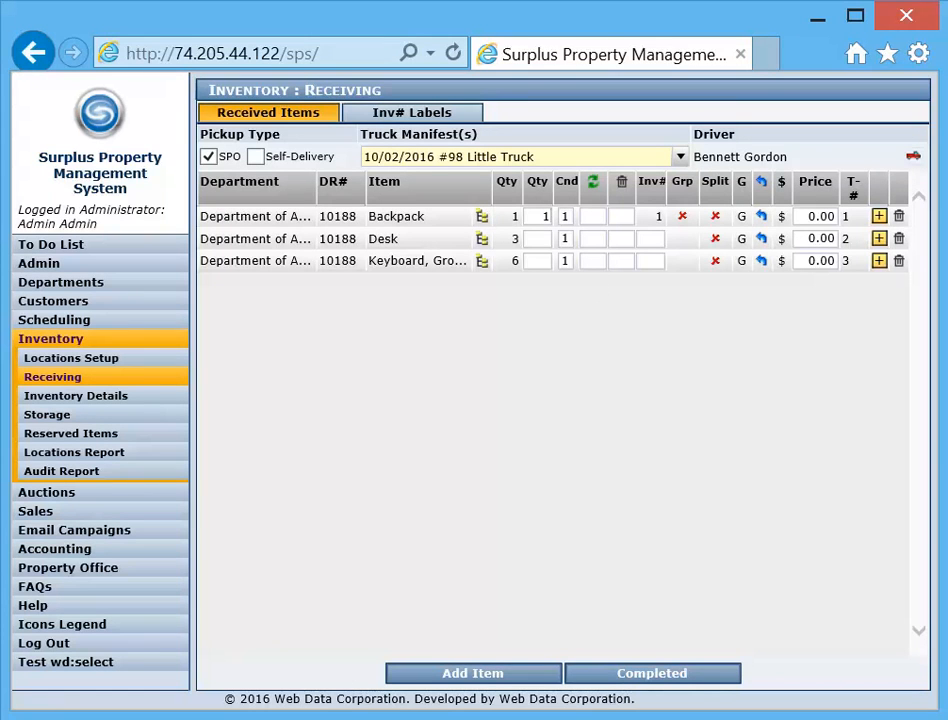
key(Tab)
key(Tab)
text(1)
Set the Desk's received quantity to 3
click(540, 238)
text(3)
key(Tab)
Split the received Desk lot into three separate splits with a quantity of 1 each
click(716, 247)
click(714, 241)
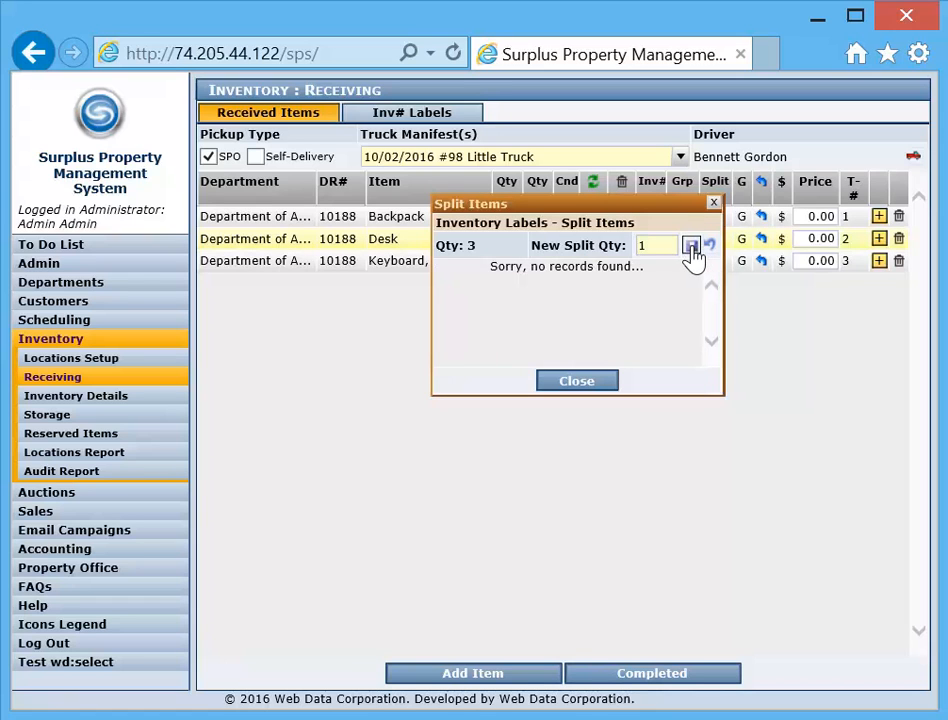
click(691, 245)
double_click(643, 245)
text(1)
click(691, 248)
double_click(643, 245)
text(1)
click(690, 246)
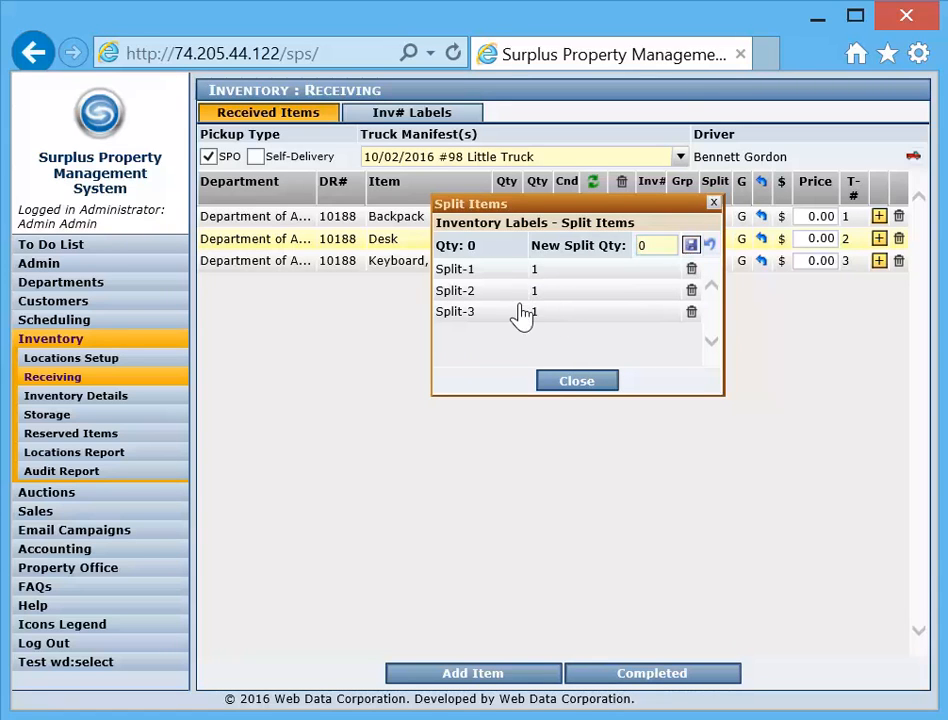
click(563, 386)
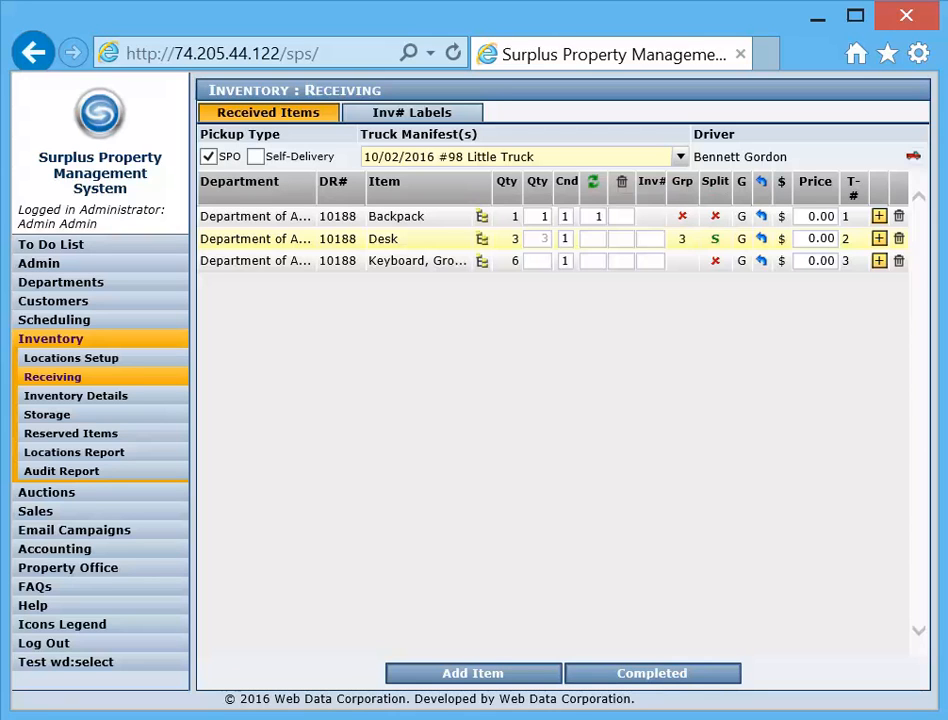
Set the Keyboard item's received quantity to 6 and assign it to the inventory group 12434567 Keyboard
text(6)
click(741, 262)
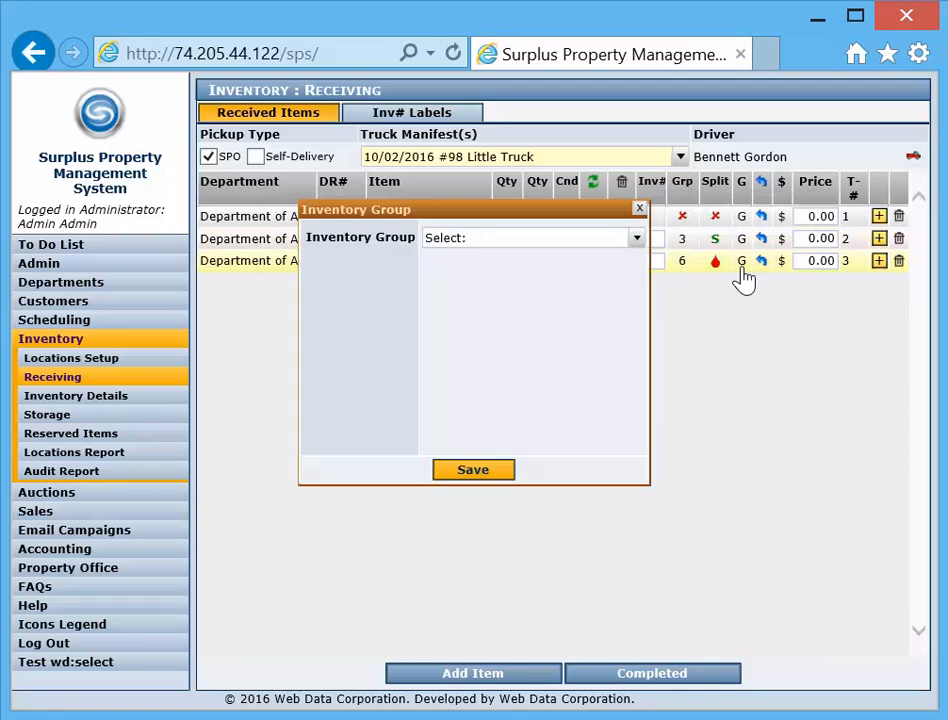
click(636, 240)
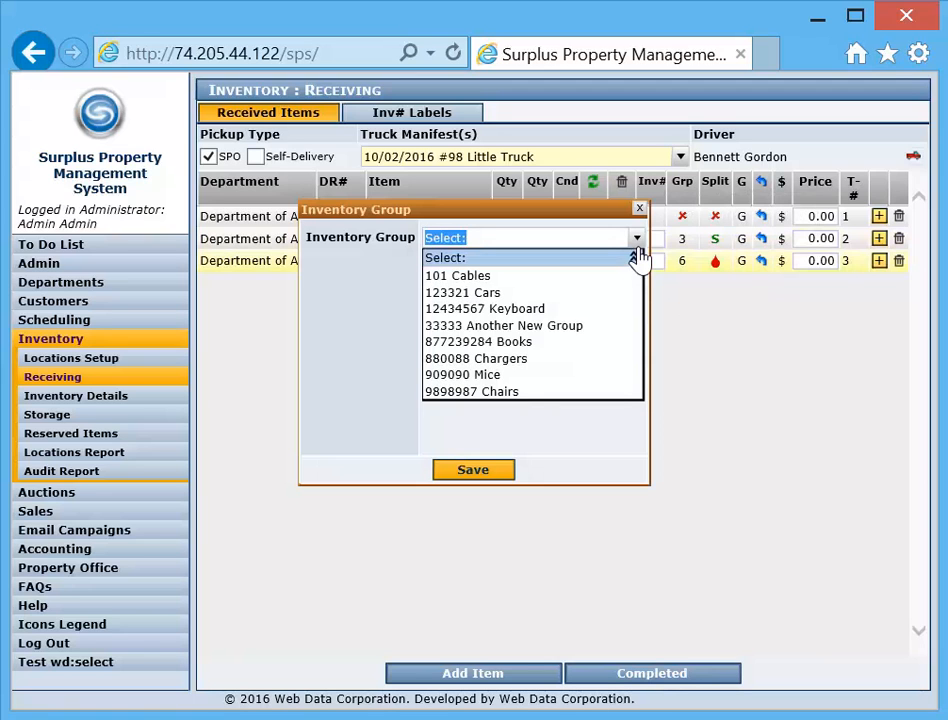
click(503, 318)
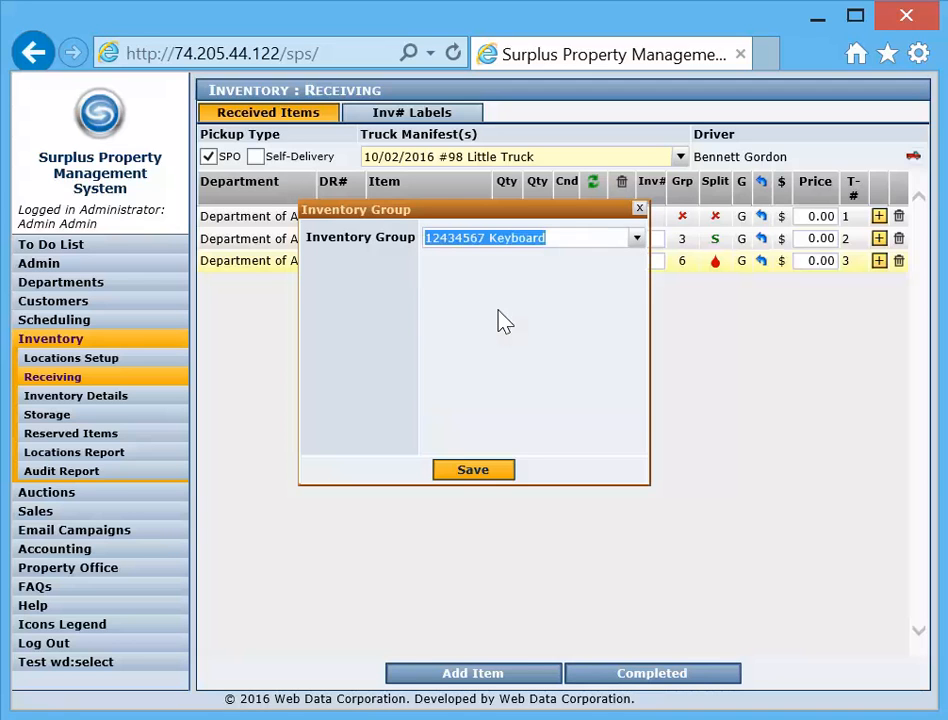
click(474, 470)
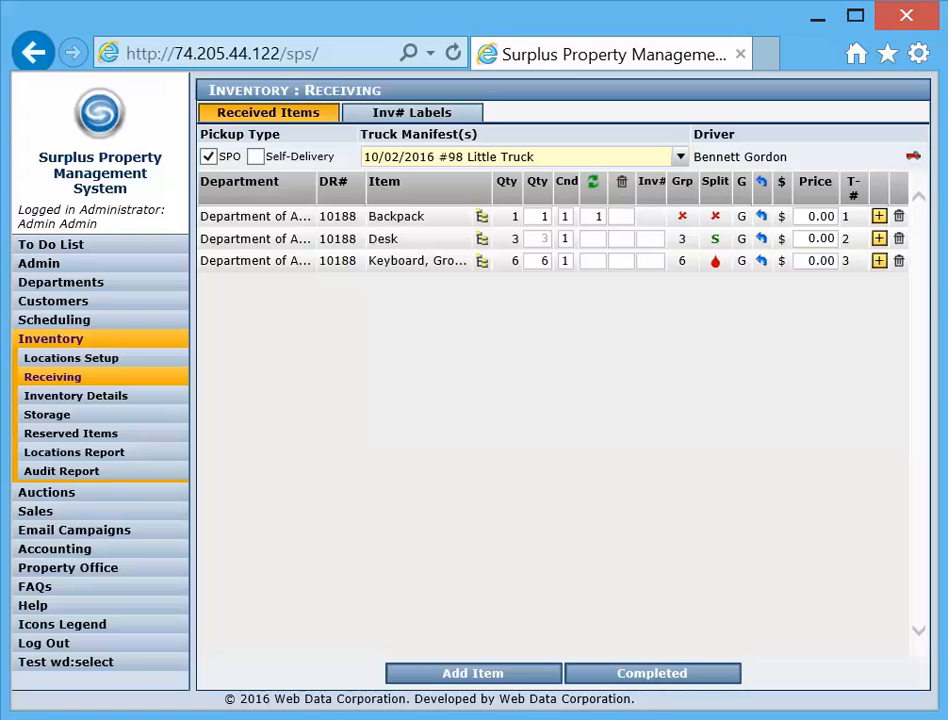
Assign the Backpack to location Bin27 in the Department Show Room
click(762, 219)
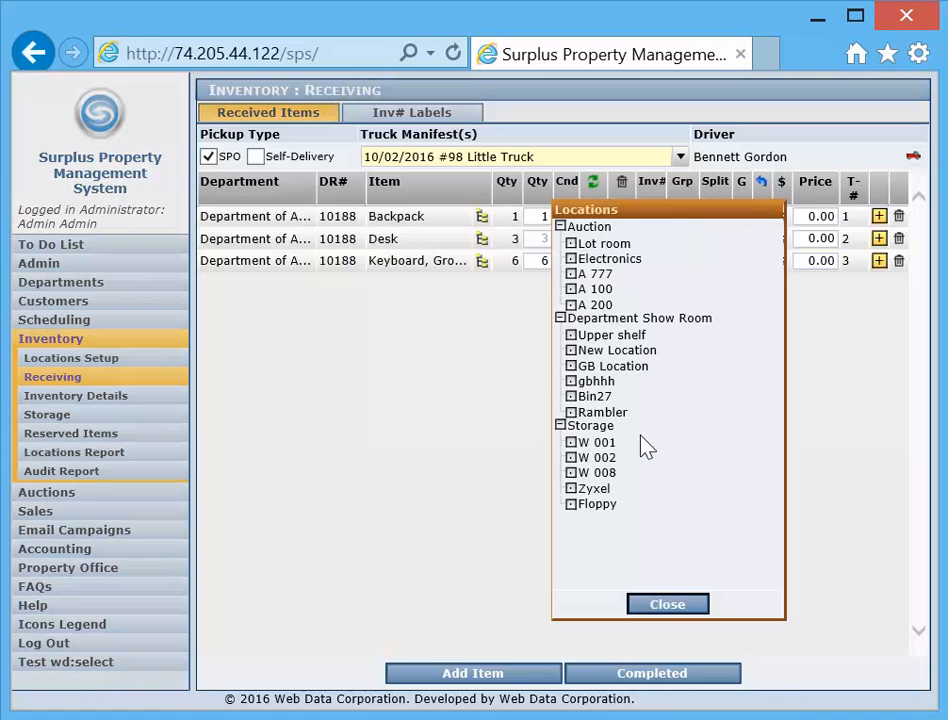
click(598, 398)
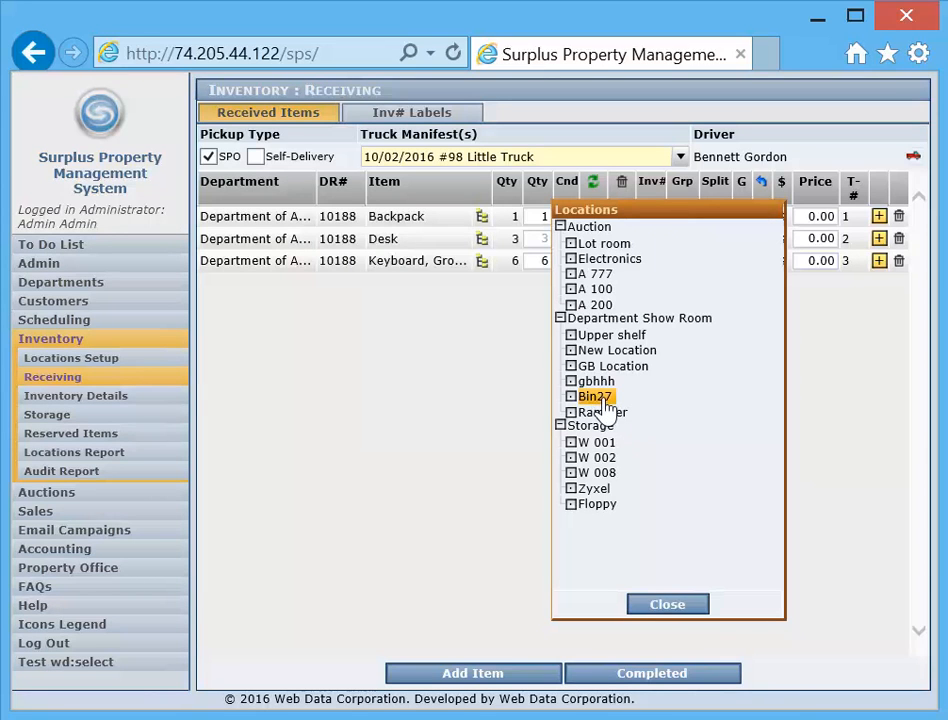
click(676, 604)
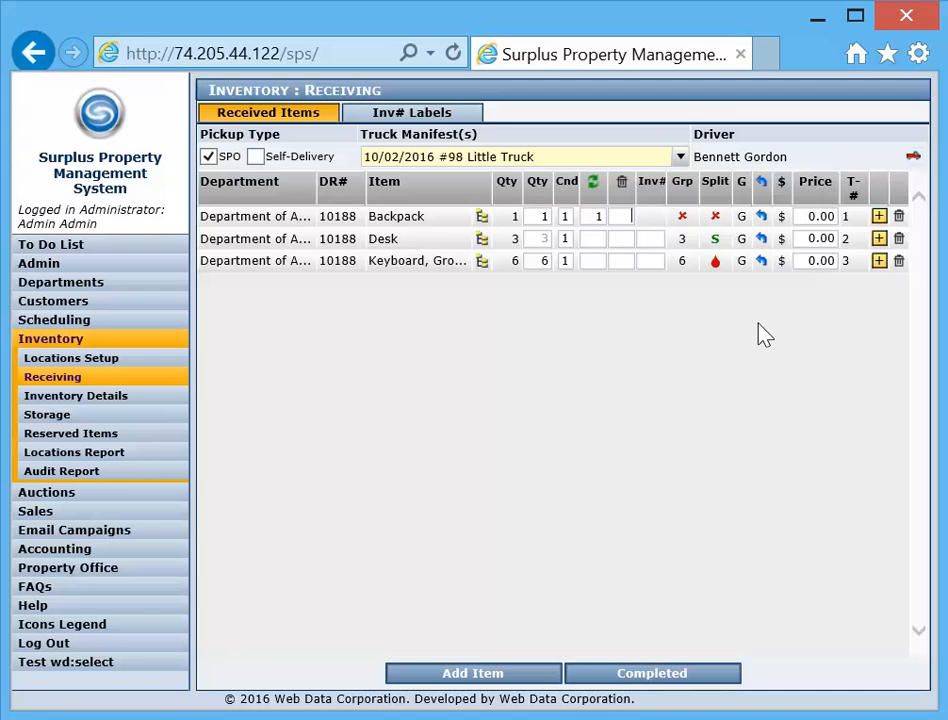
Add a new expense type Repair with an amount of 10.00 and quantity 1 to the Desk
click(782, 240)
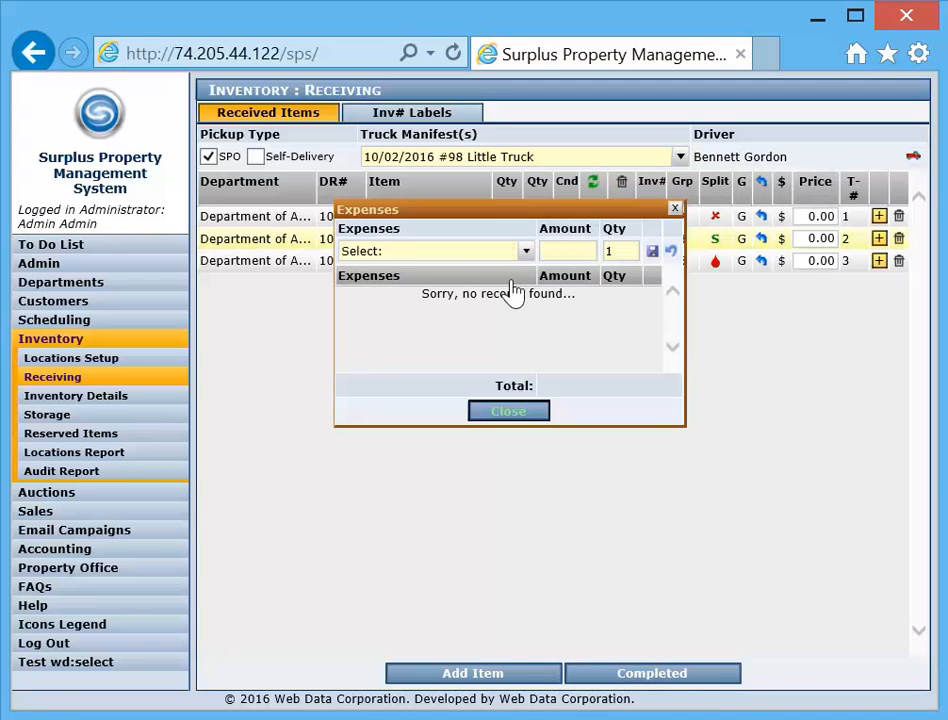
click(525, 252)
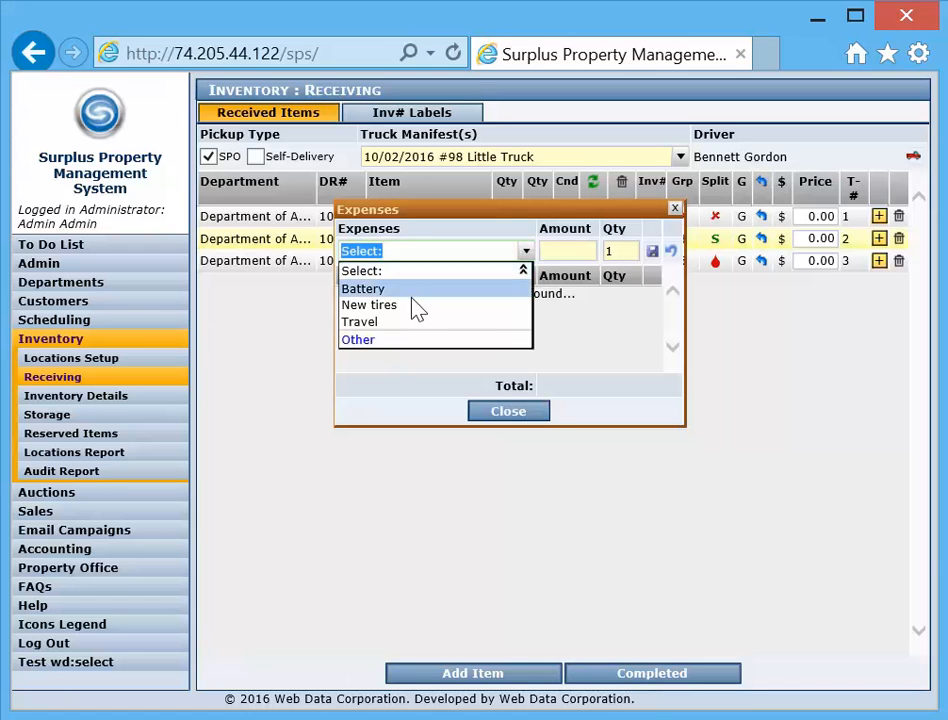
click(395, 340)
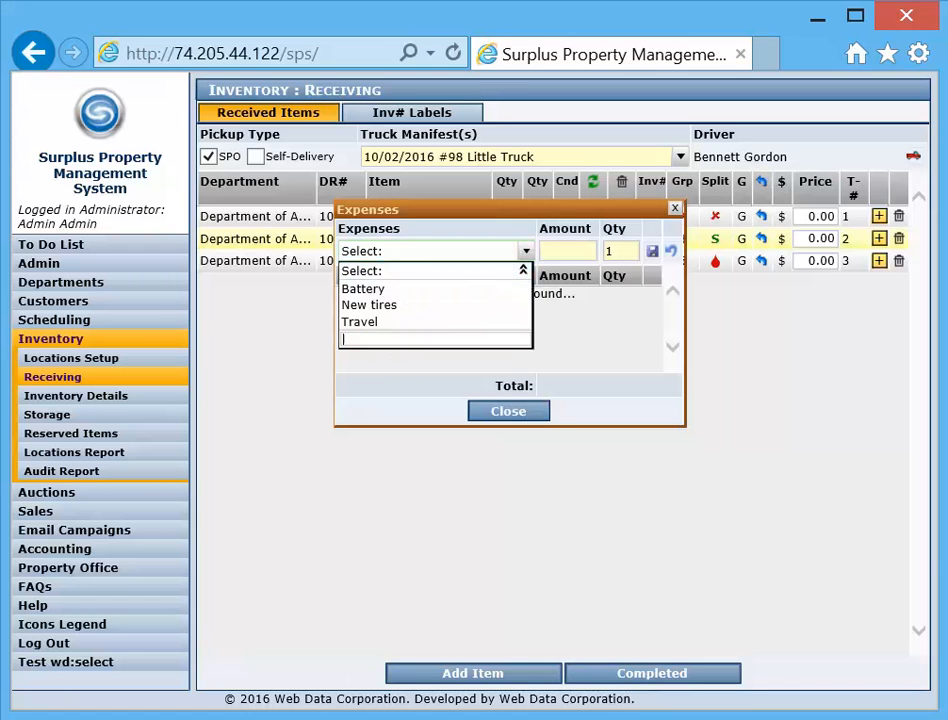
text(Repair)
key(Return)
click(533, 499)
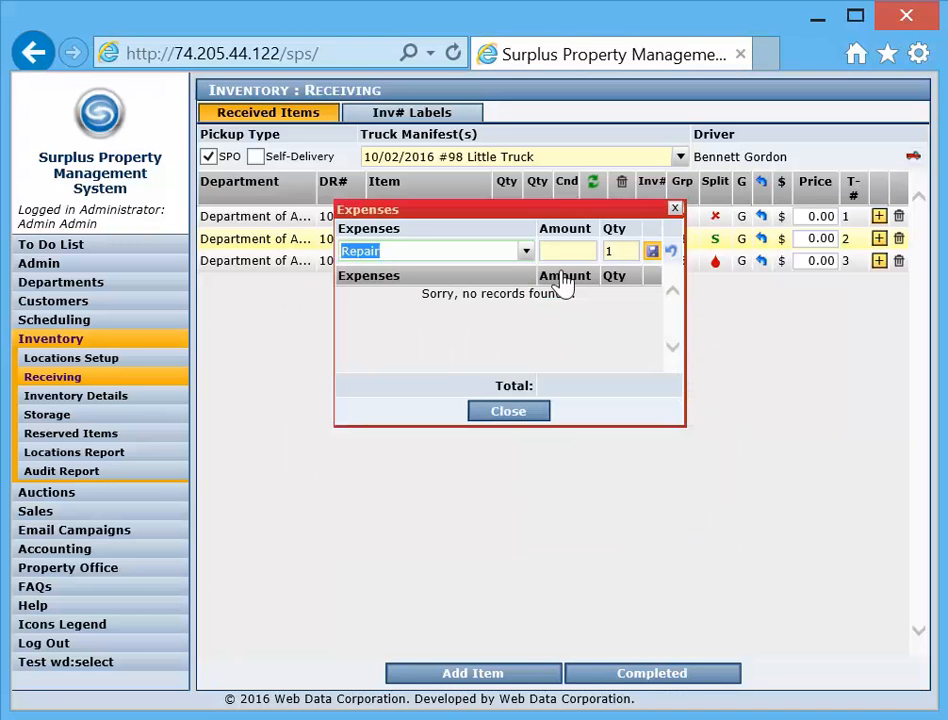
key(Tab)
text(10)
click(652, 251)
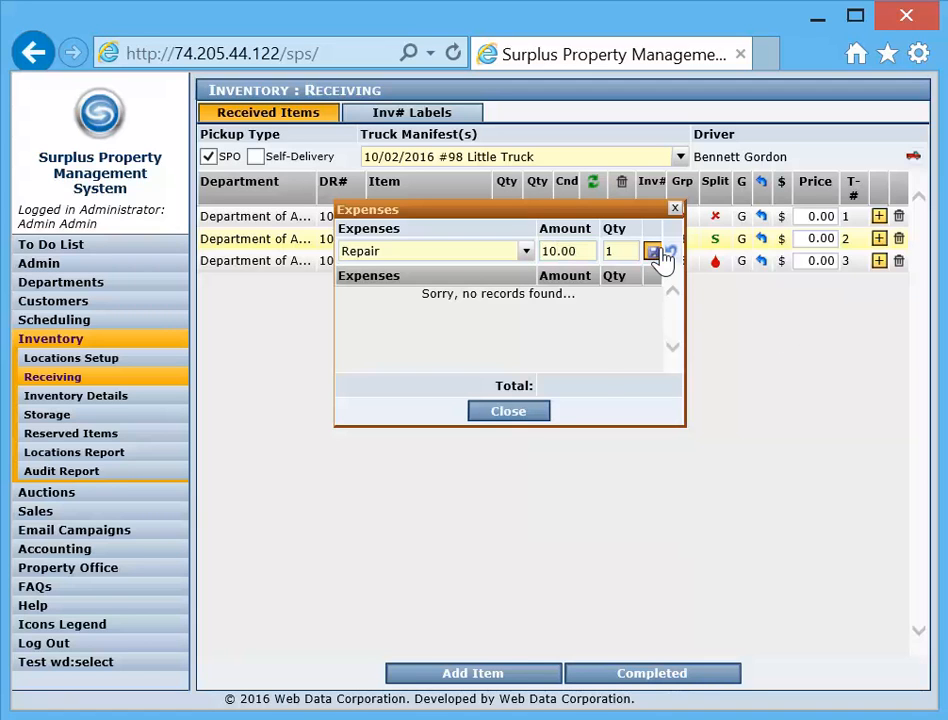
click(510, 412)
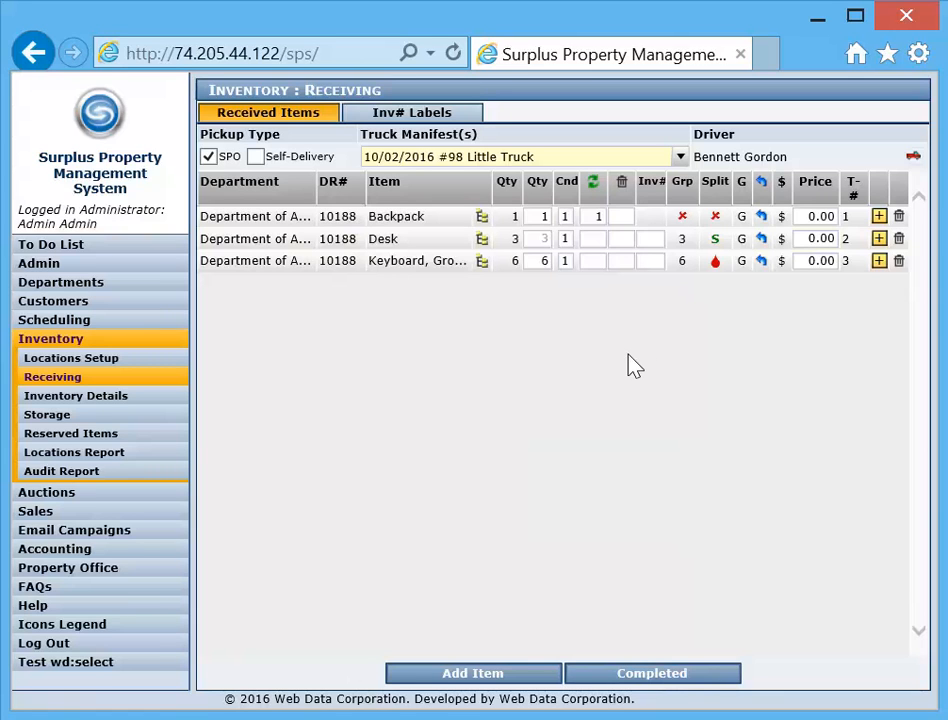
Start adding a manifest item in category Books, Container of, with quantity 12 and the department's credit distribution account
click(473, 680)
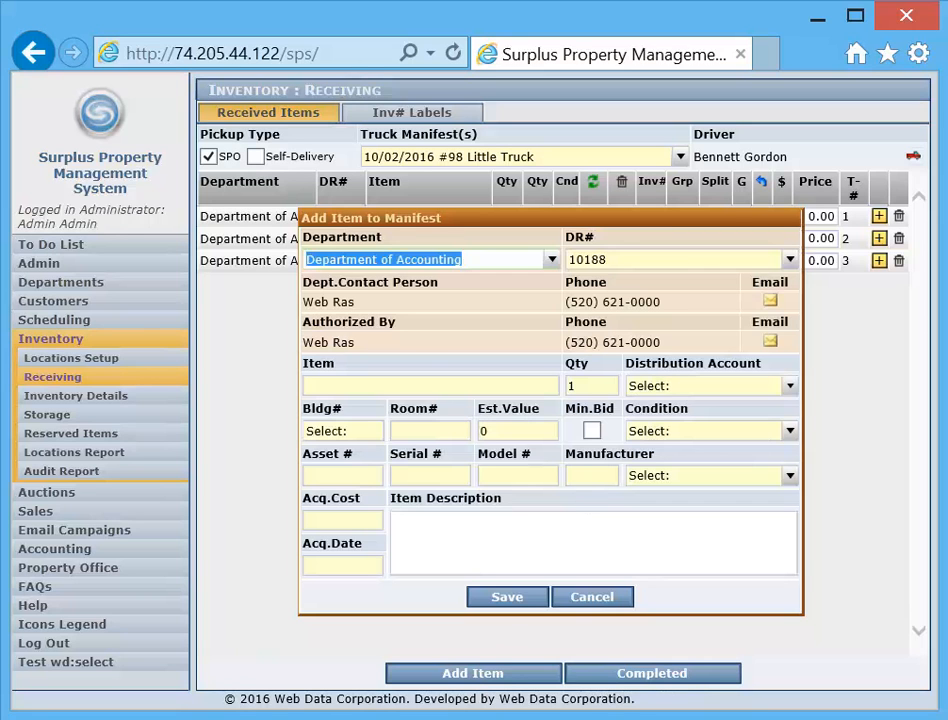
click(444, 390)
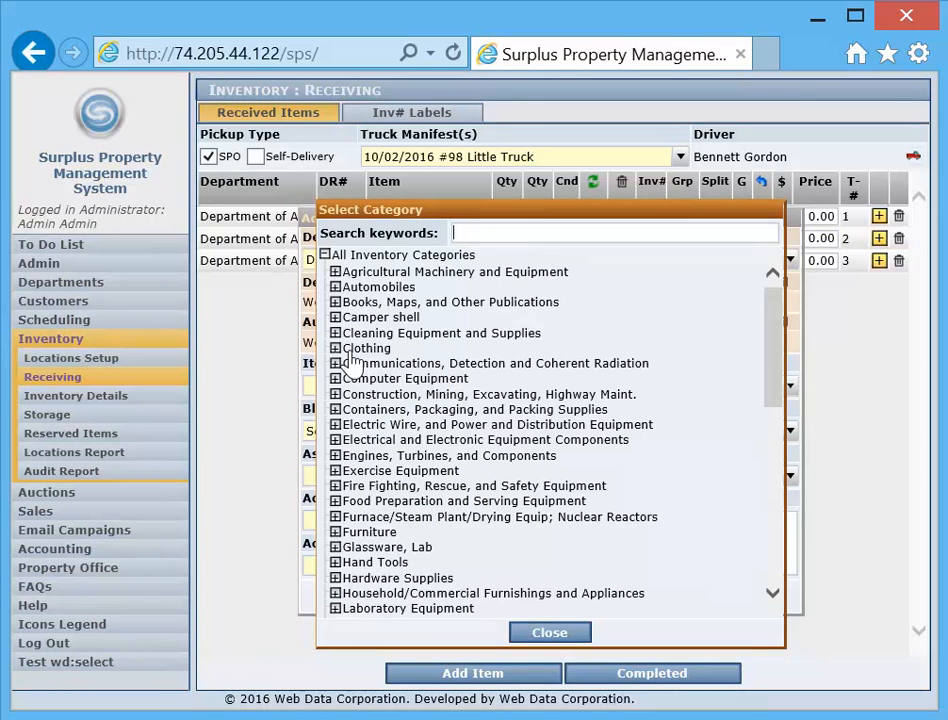
click(336, 303)
click(400, 318)
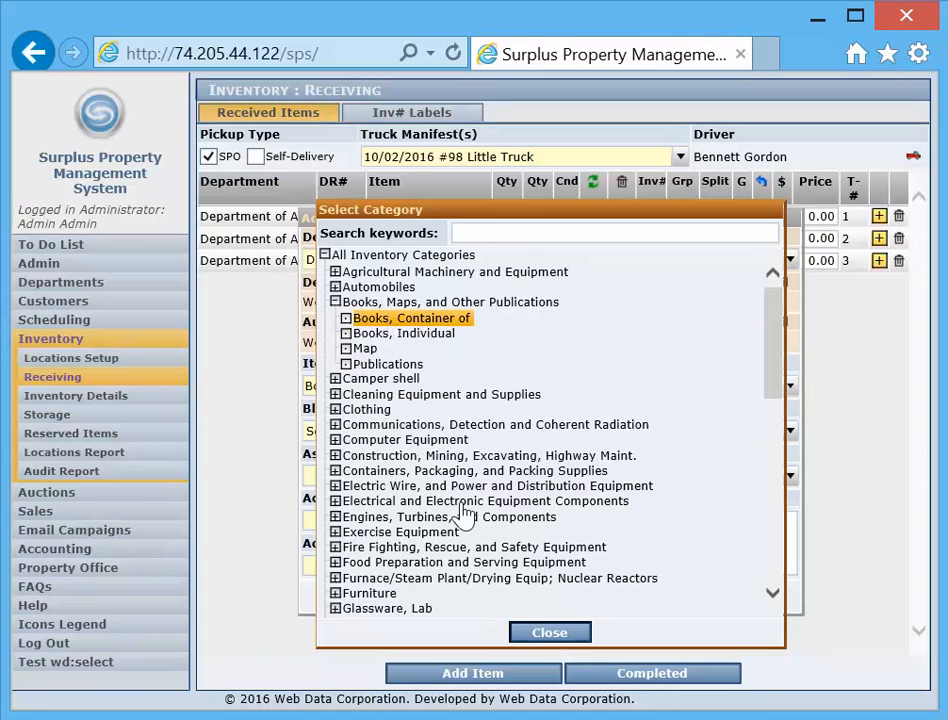
click(550, 634)
text(12)
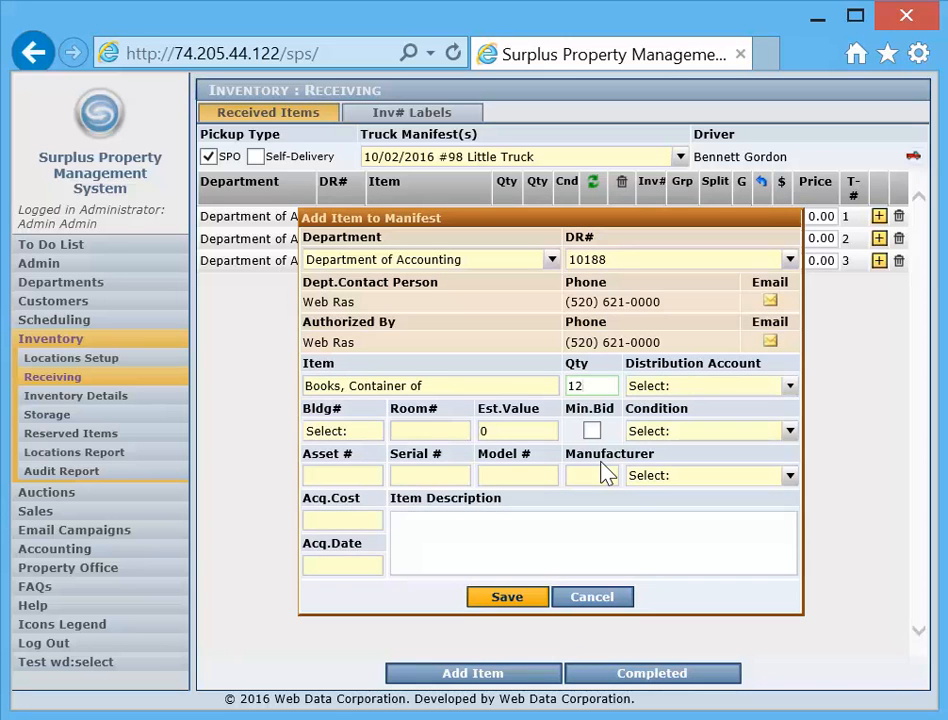
click(790, 388)
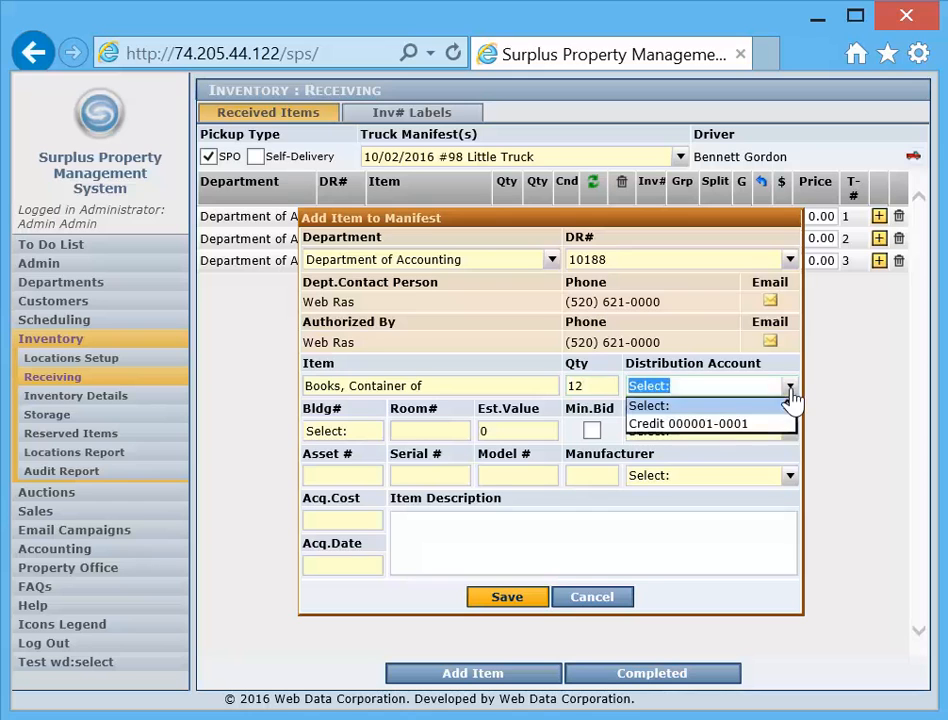
click(718, 424)
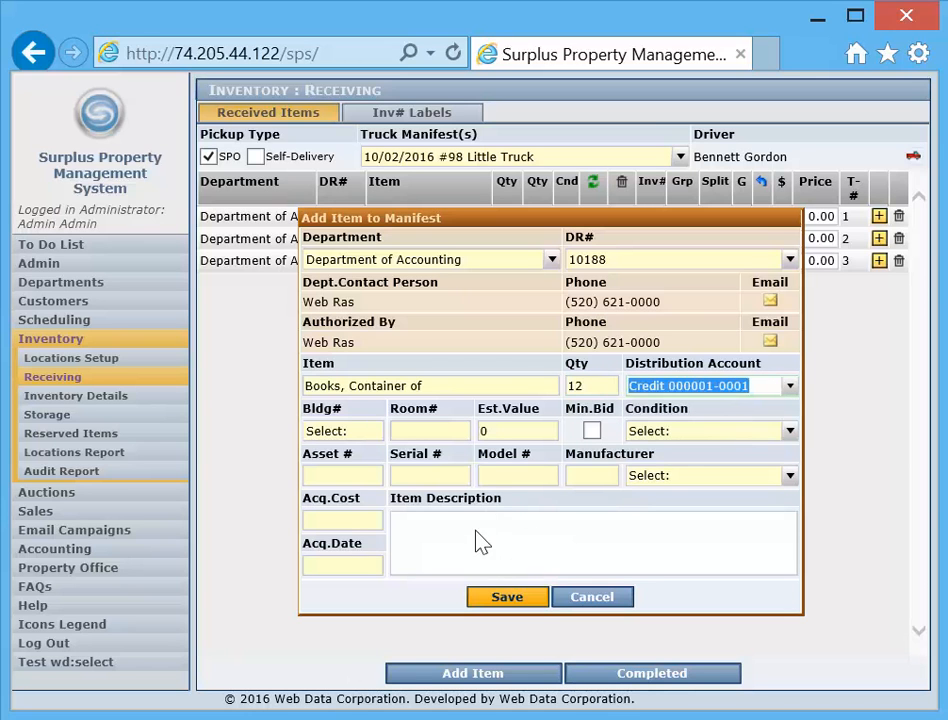
Complete the new item with building McClelland Hall, room 22, condition 2 - Good and description "werewr", and save it to the manifest
click(507, 597)
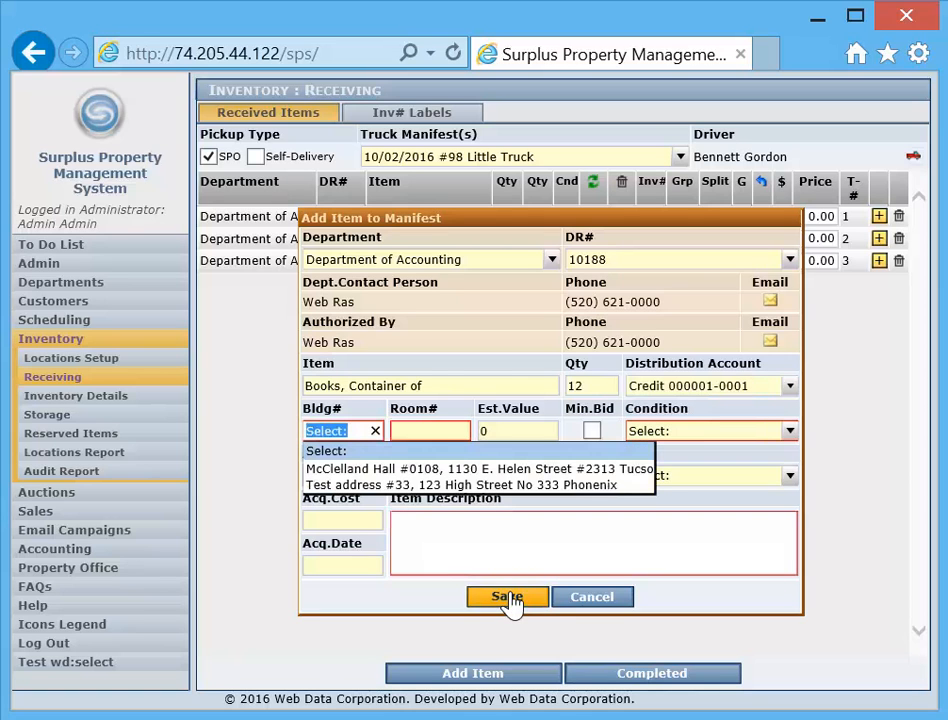
click(360, 469)
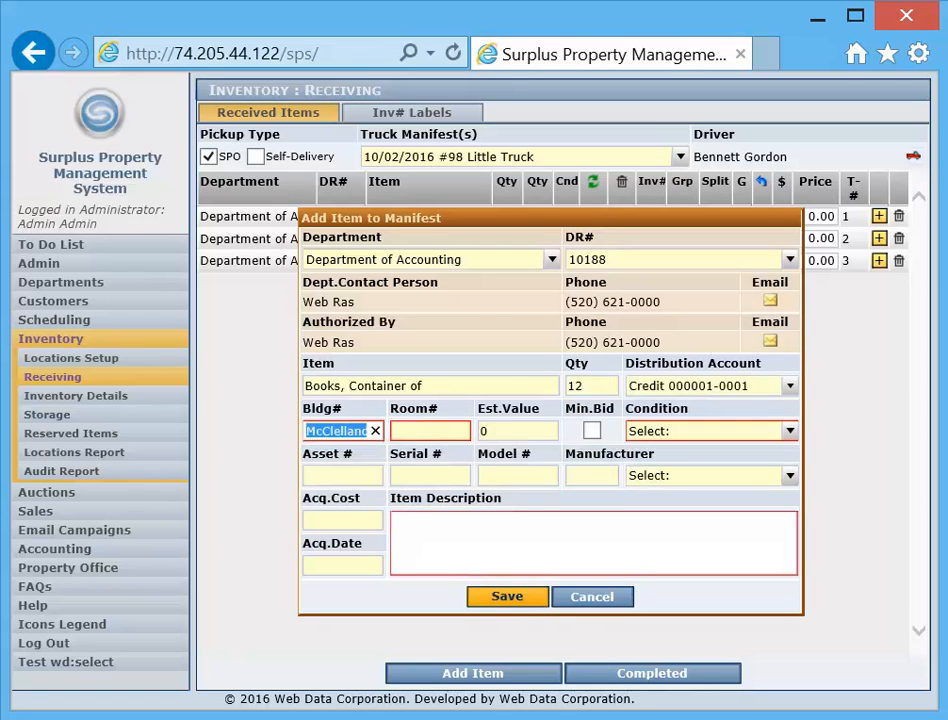
click(430, 431)
text(22)
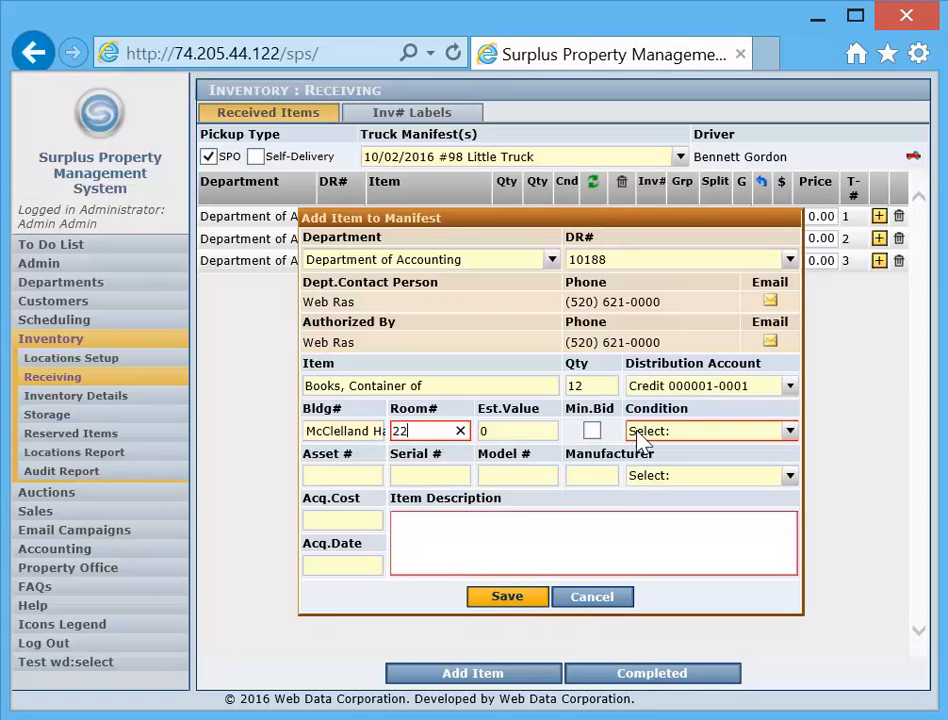
click(640, 434)
click(656, 466)
click(500, 543)
text(werewr)
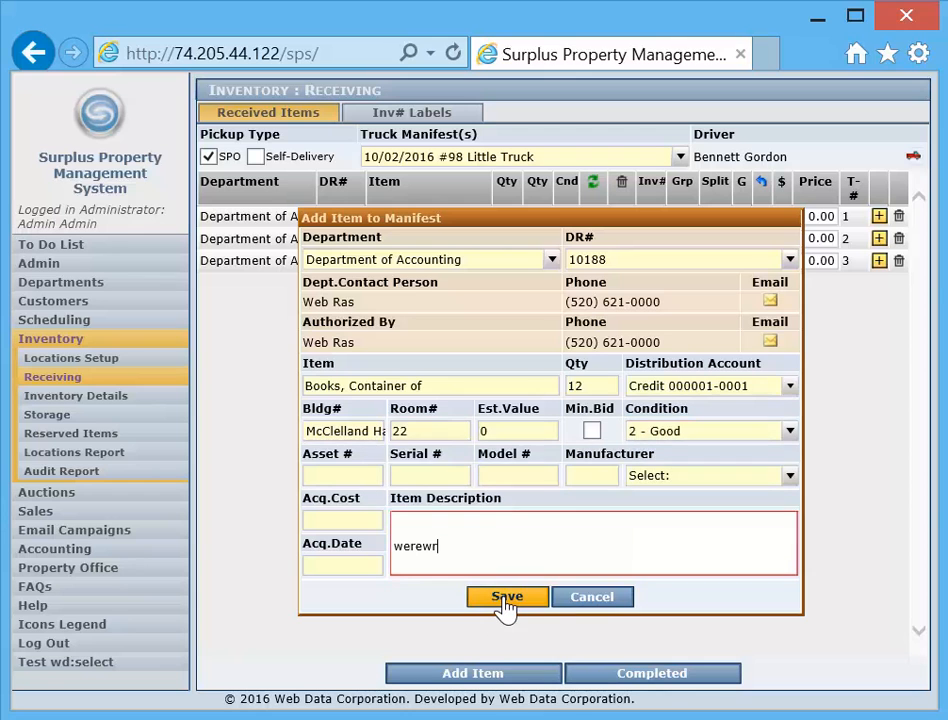
click(506, 600)
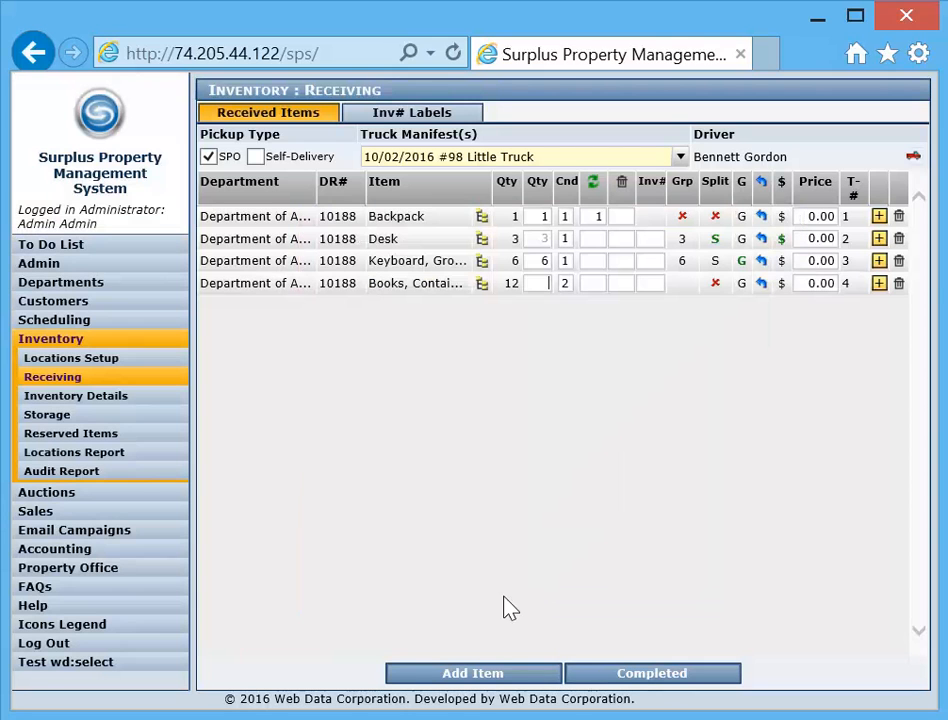
Set the received quantity of the Books, Container of item to 12 and its price to 3.00
text(12)
double_click(818, 284)
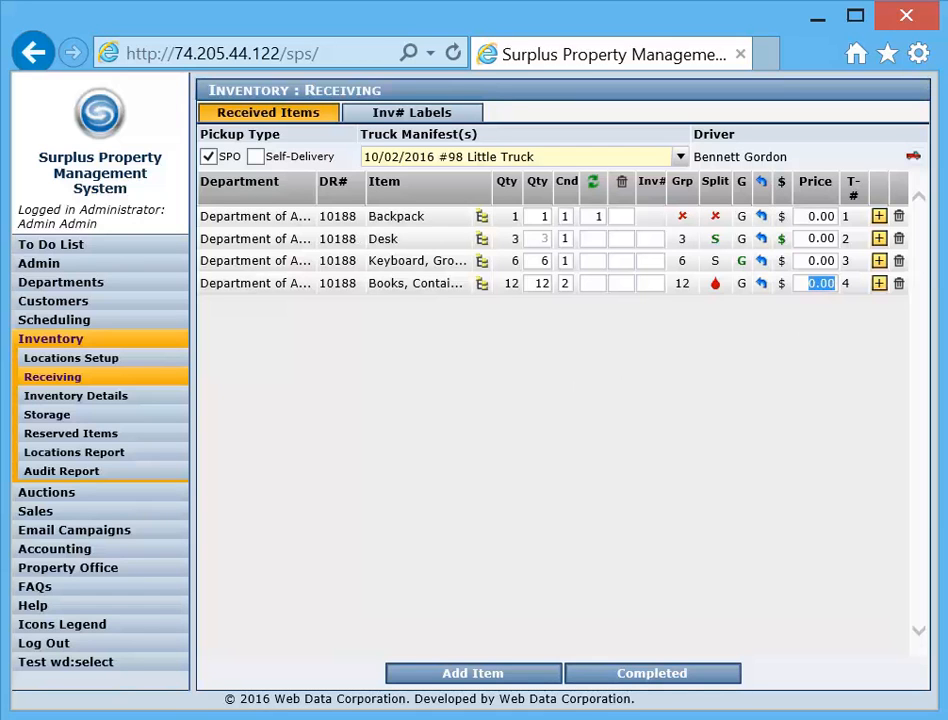
text(3)
key(Tab)
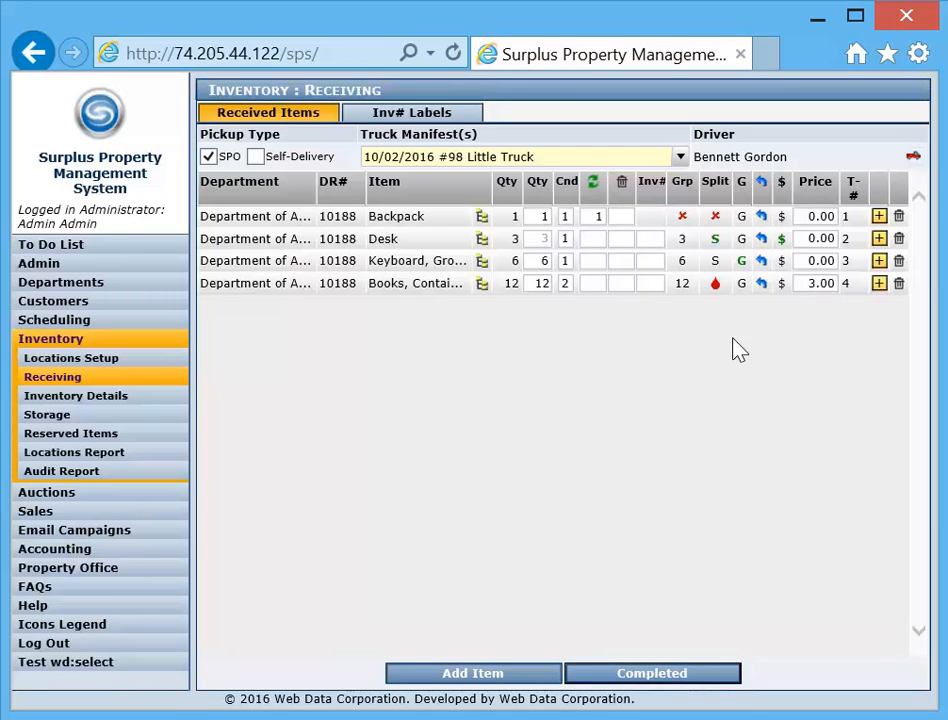
Set the Keyboard's price to 2.00 and the Desk's price to 15.00, and commit the completed manifest to inventory
click(817, 261)
text(2)
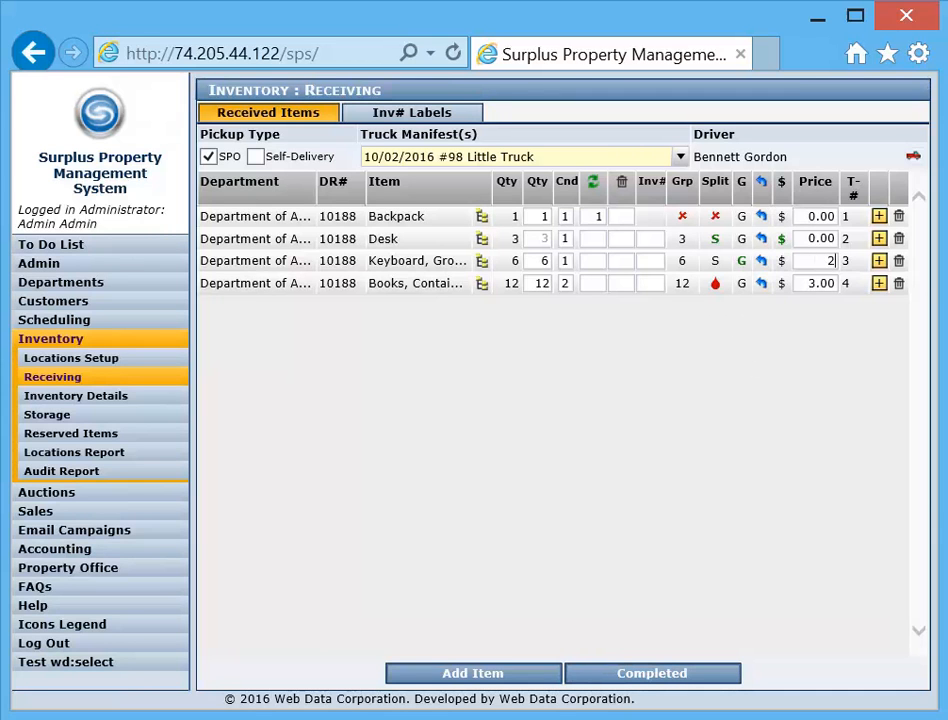
key(Tab)
click(805, 238)
text(15)
click(657, 678)
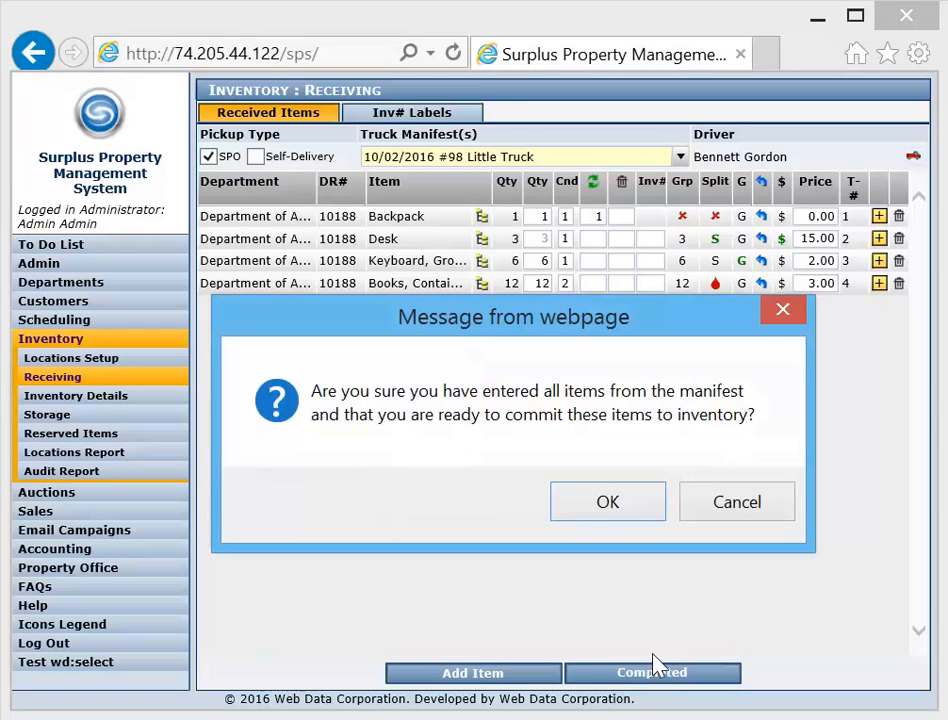
click(608, 503)
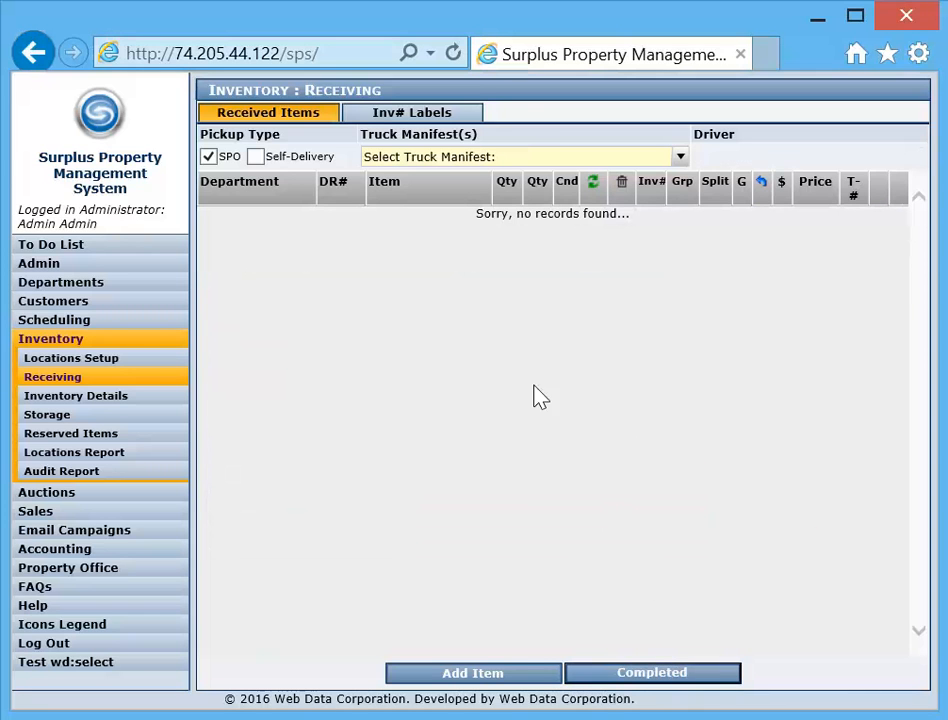
Generate Avery inventory labels with prices for all items of the 10/02/2016 #98 Little Truck manifest except the Backpack, cancelling the printer dialog
click(421, 117)
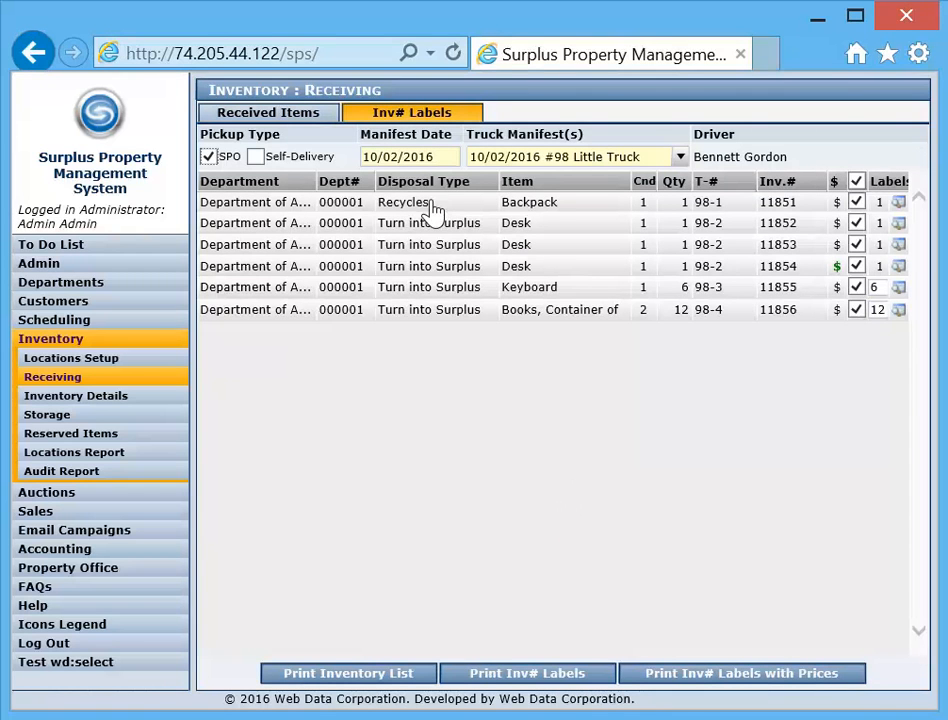
click(856, 203)
click(731, 683)
click(428, 484)
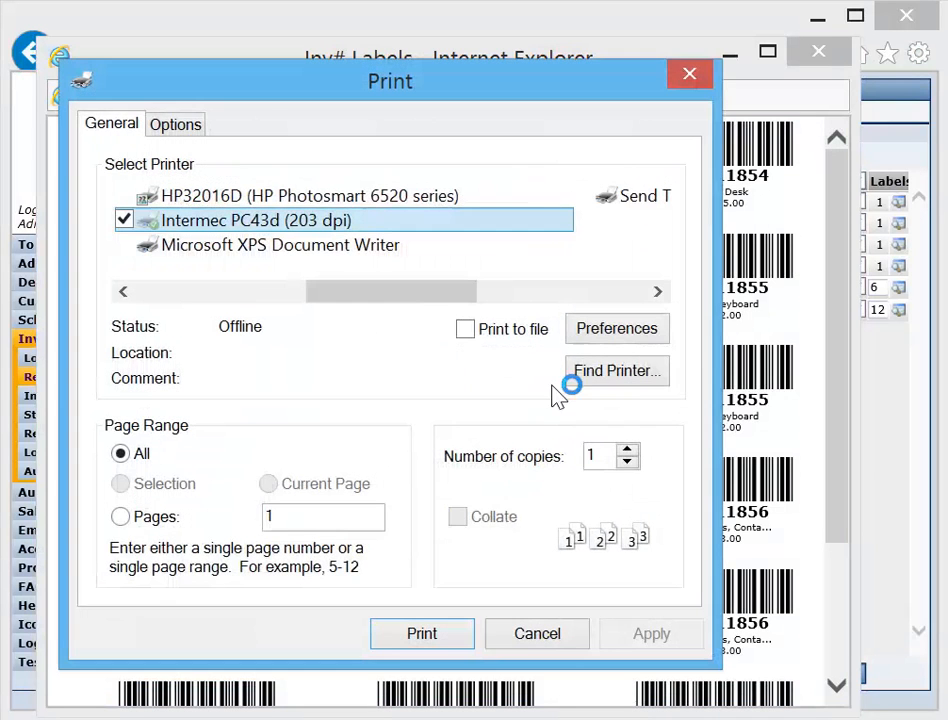
click(537, 634)
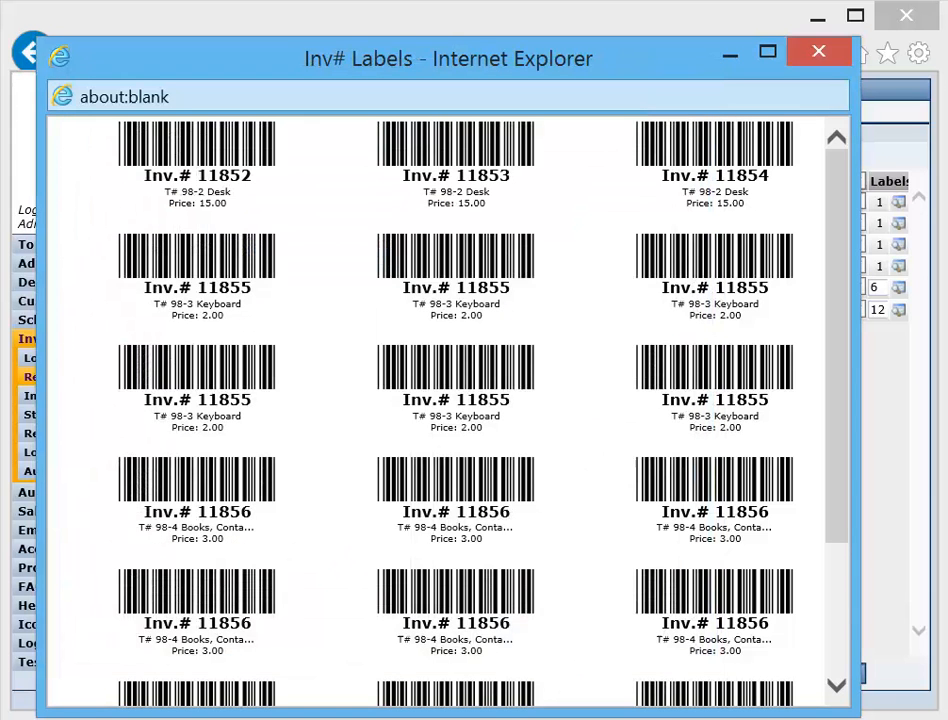
Examine the generated labels for the Books, Keyboard and Desk items, and close the label preview
drag(844, 250, 873, 400)
drag(790, 656, 135, 344)
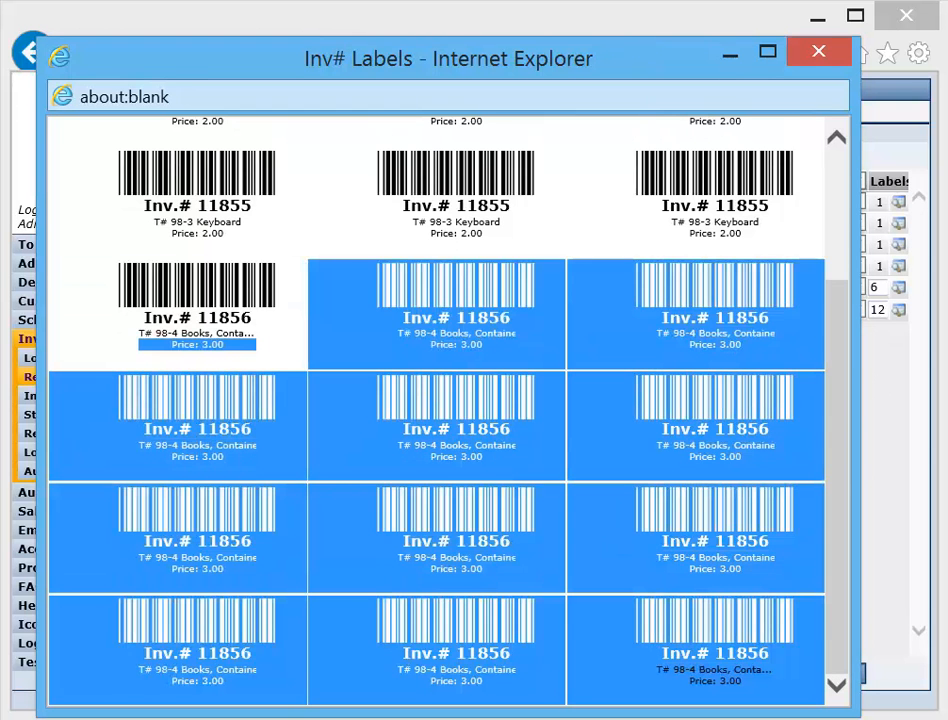
drag(832, 313, 785, 226)
drag(779, 346, 660, 229)
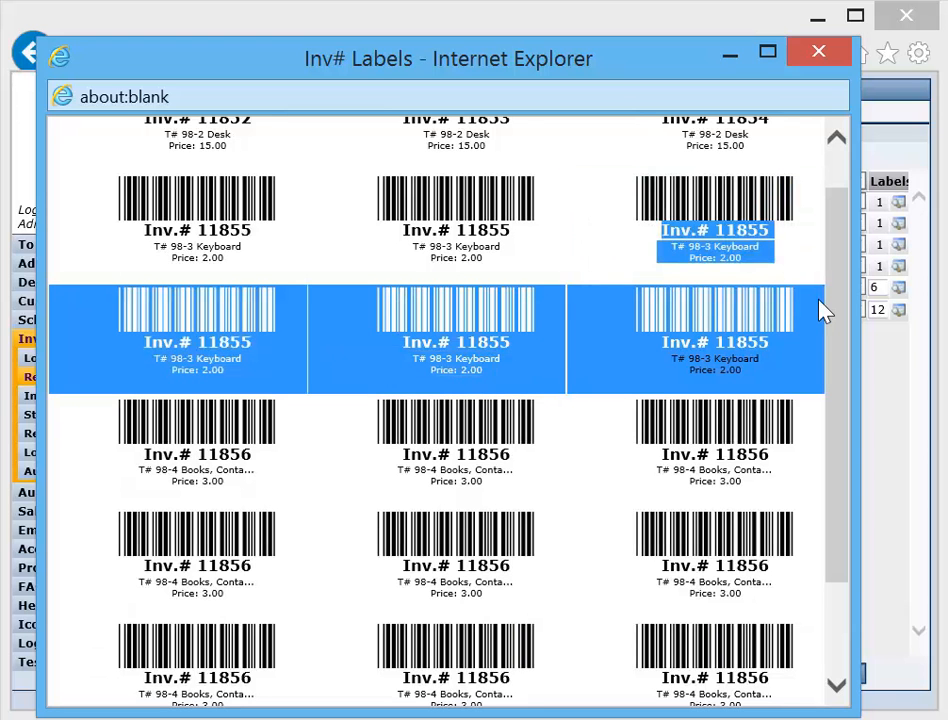
drag(836, 271, 835, 236)
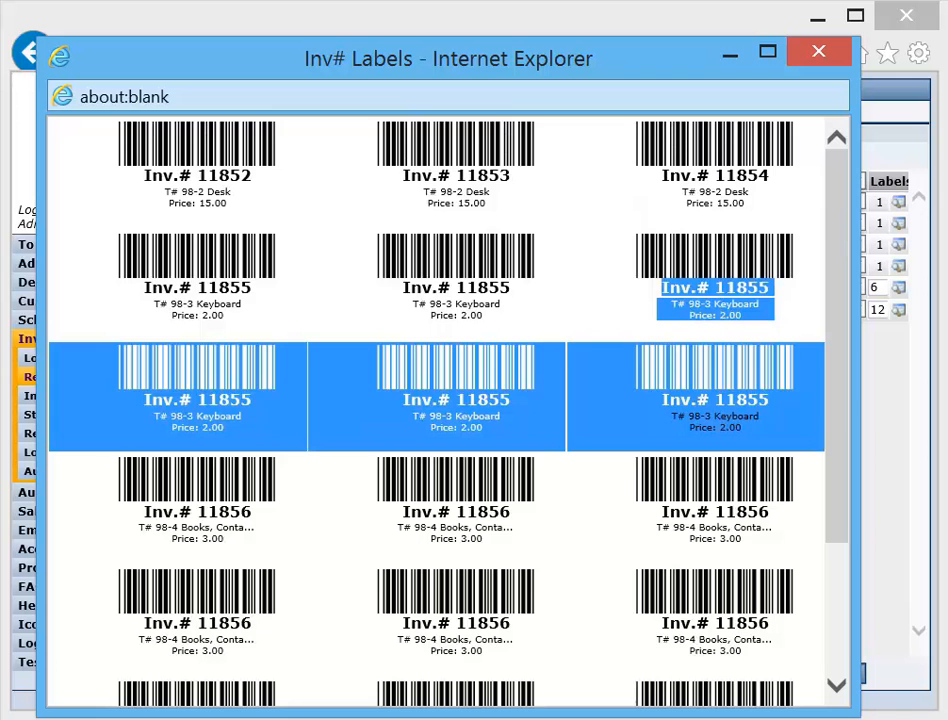
drag(772, 196, 120, 152)
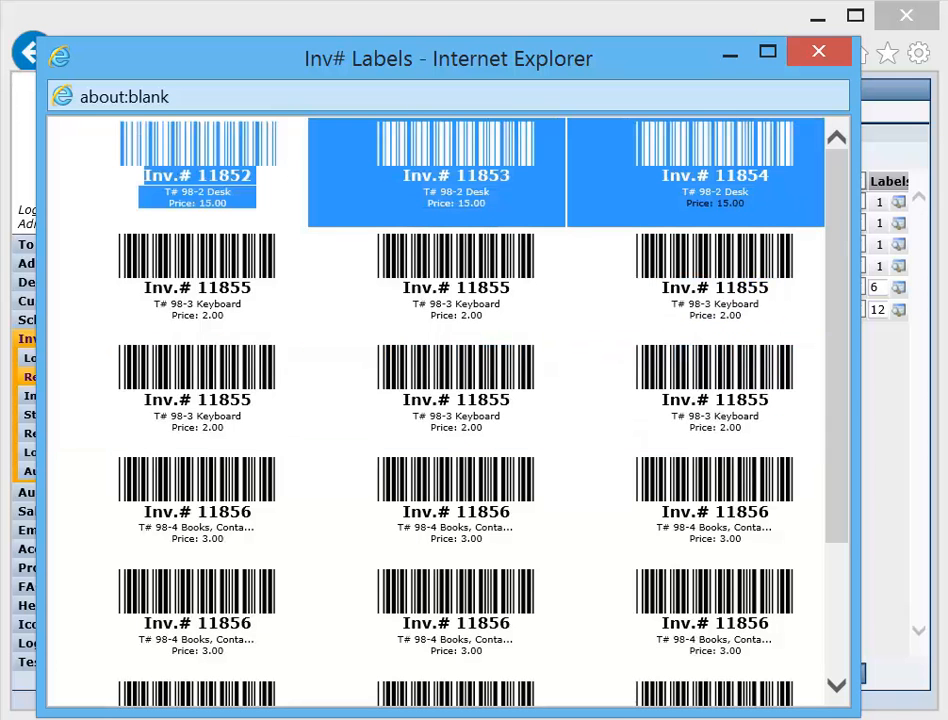
click(819, 56)
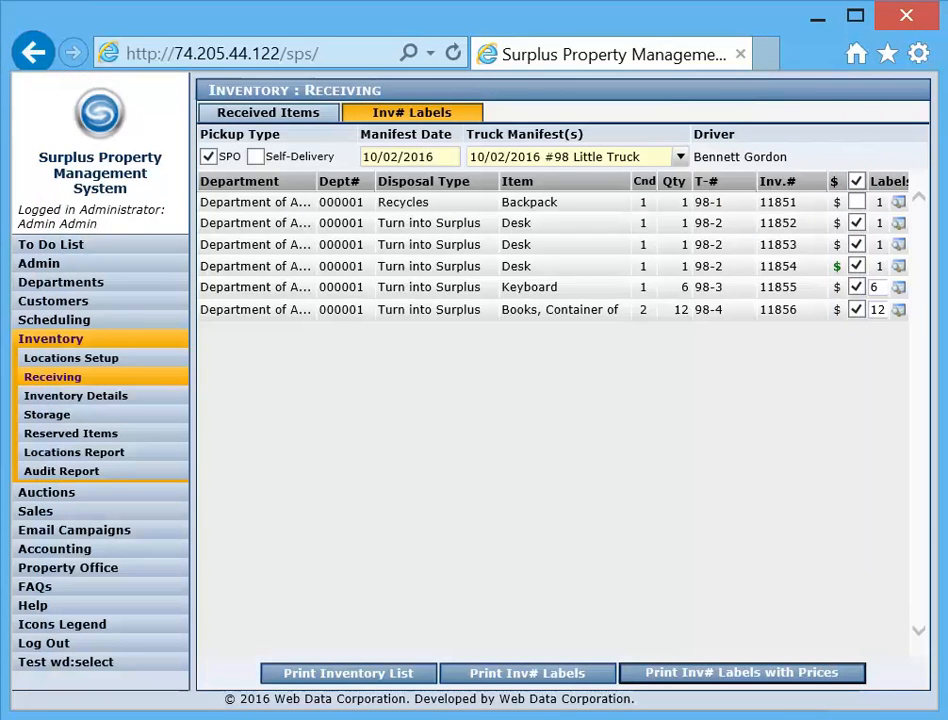
Exclude the Keyboard as well, generate the Avery labels with prices again without printing, and close the preview
click(856, 287)
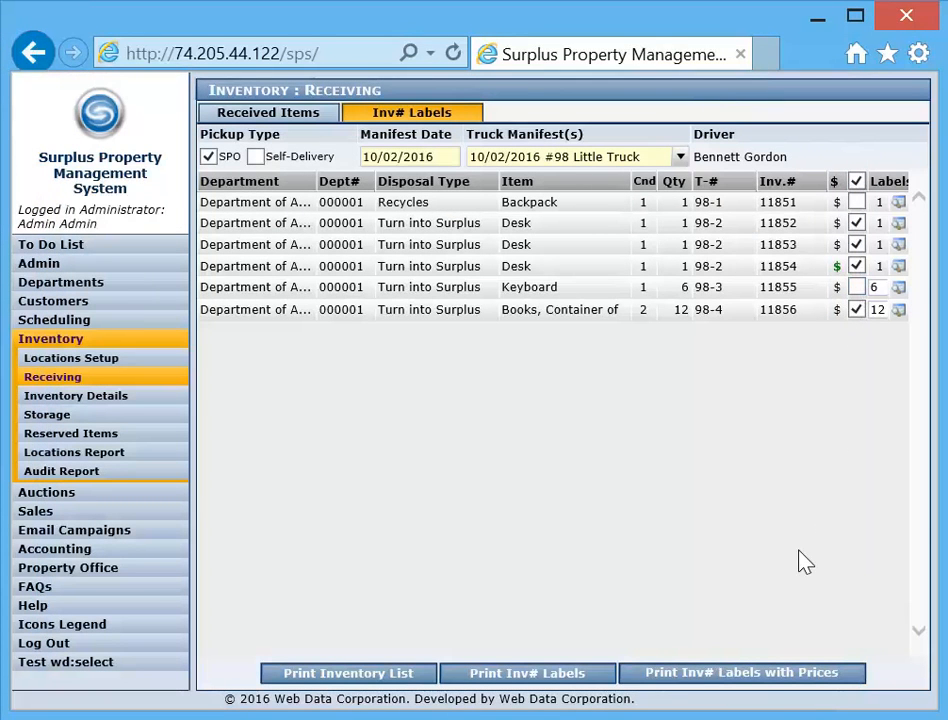
click(770, 678)
click(491, 501)
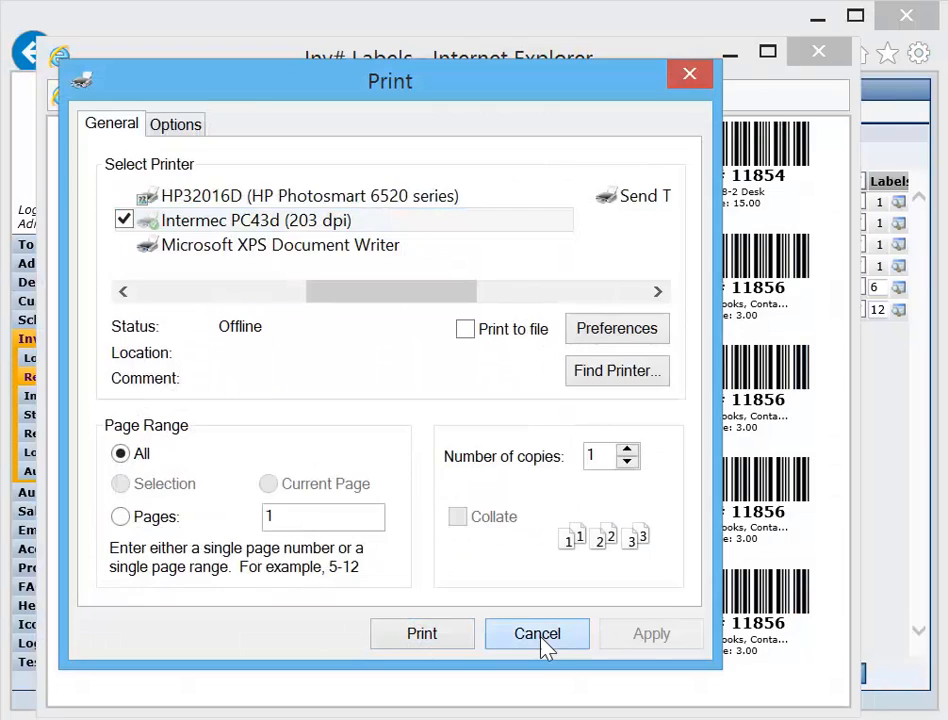
click(540, 636)
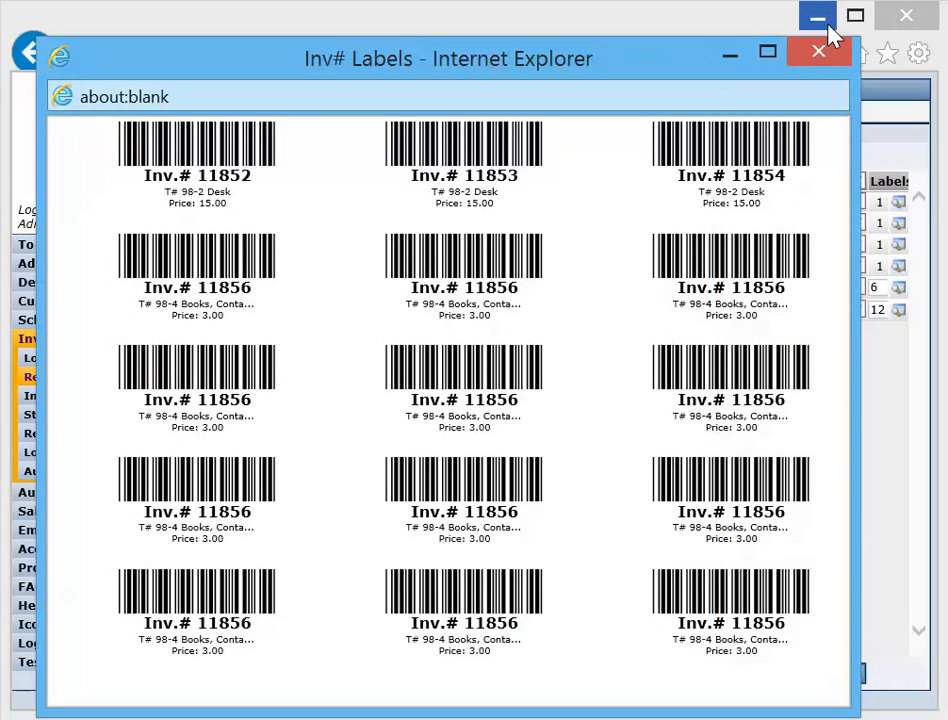
click(818, 56)
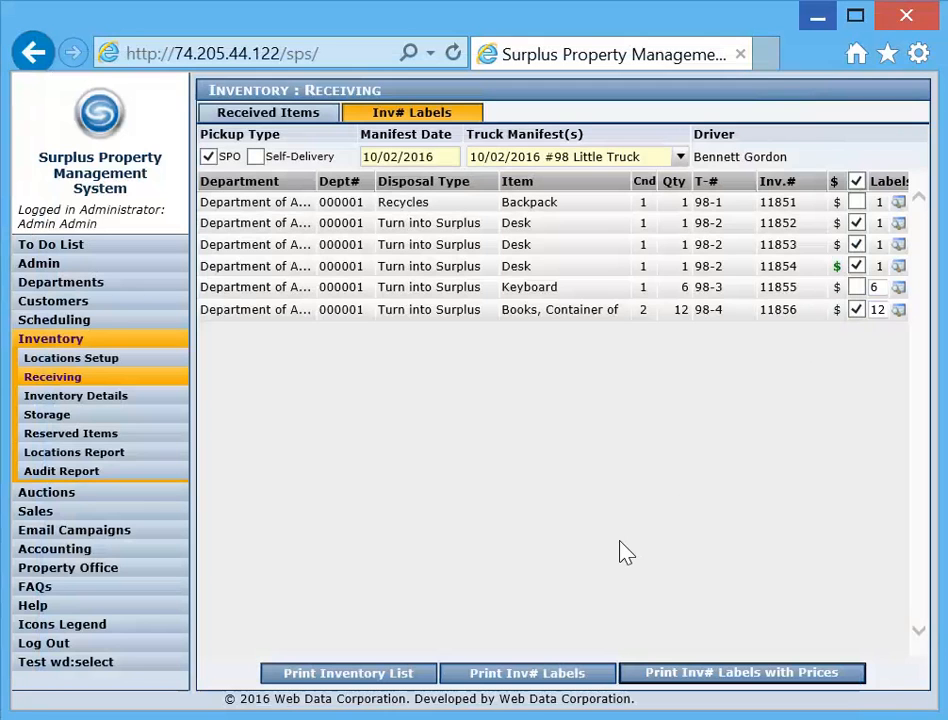
Switch the received items to Self-Delivery and load the Department of Chemistry and Biochemistry
click(265, 116)
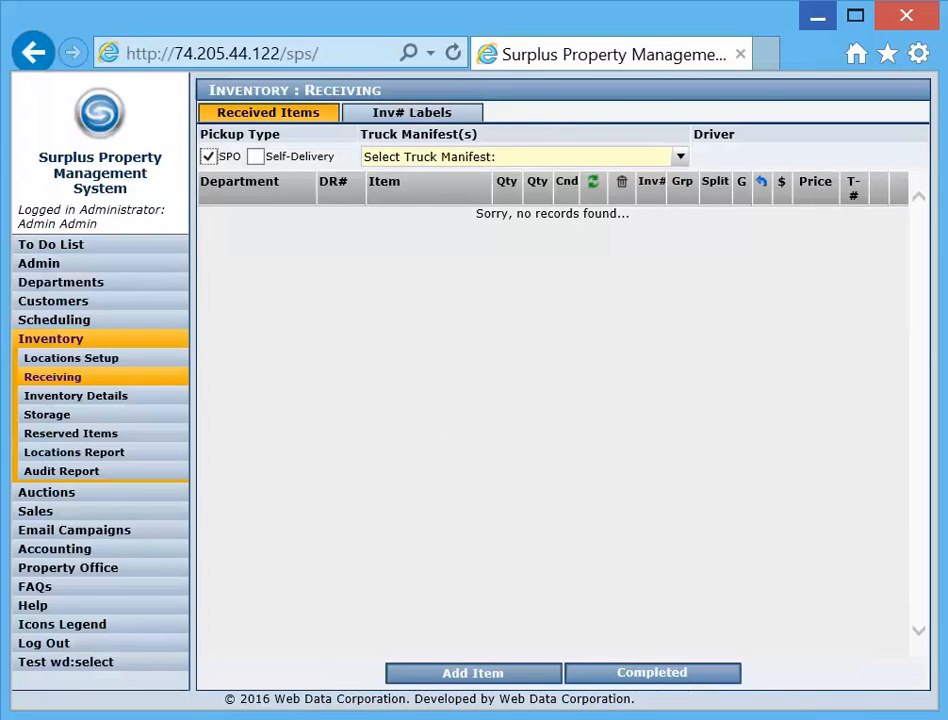
click(256, 157)
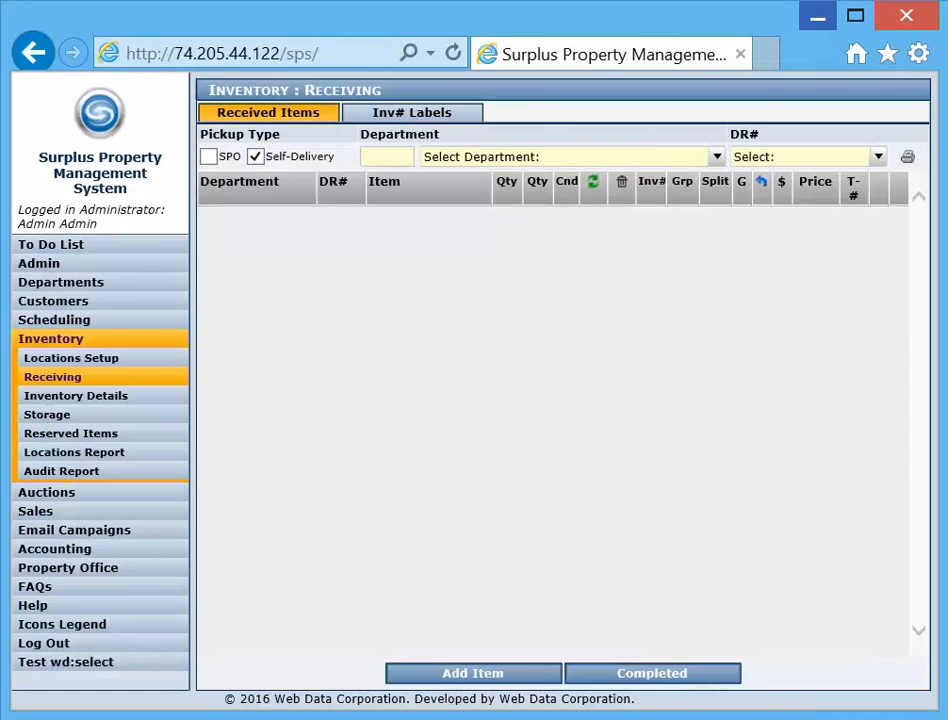
text(dep)
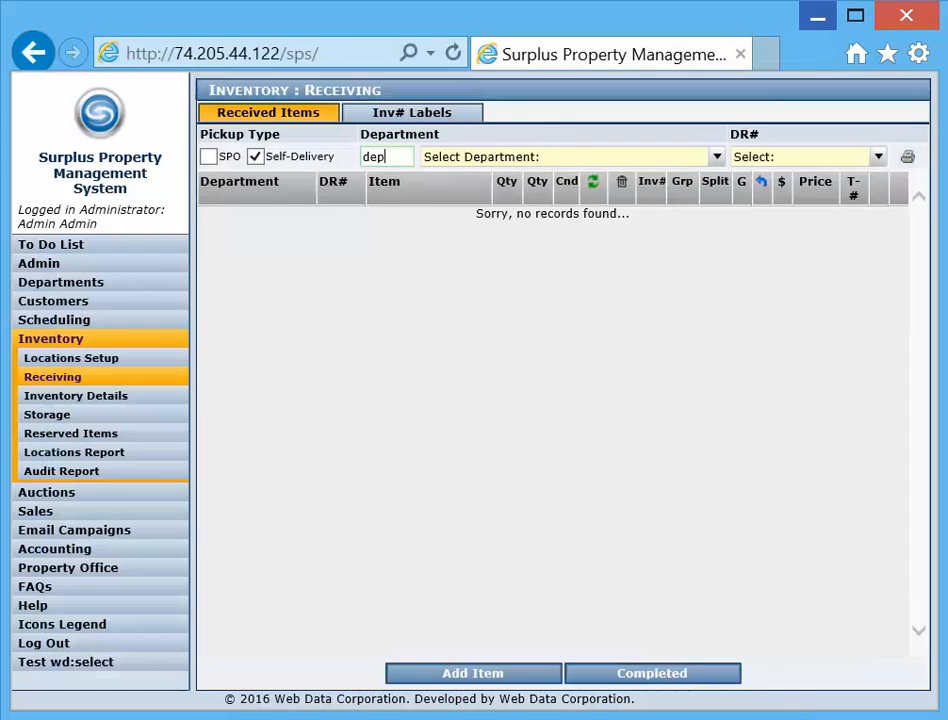
click(588, 158)
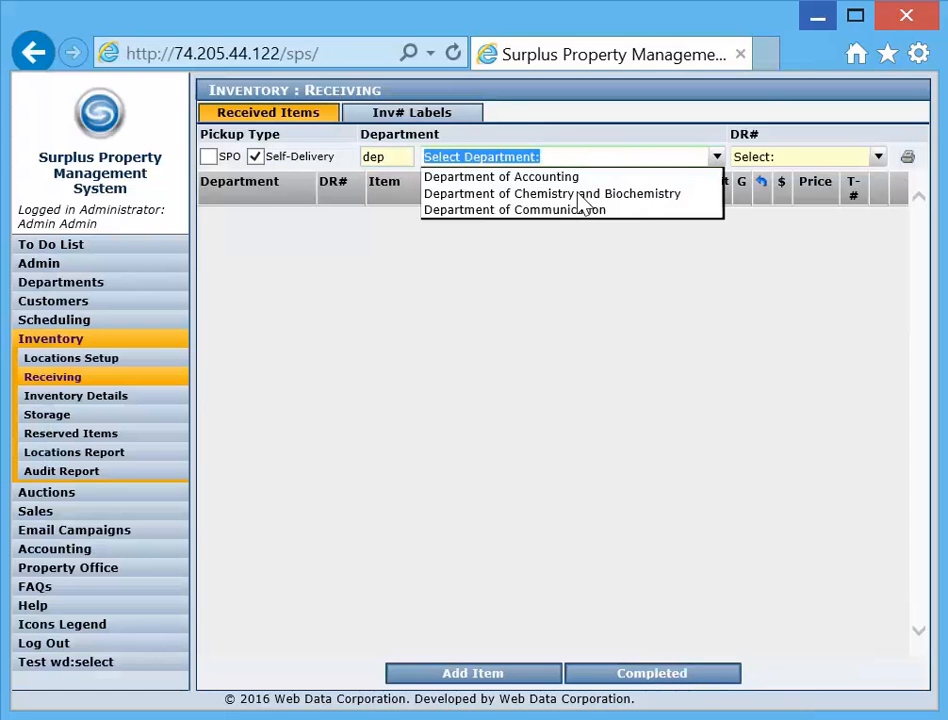
click(578, 194)
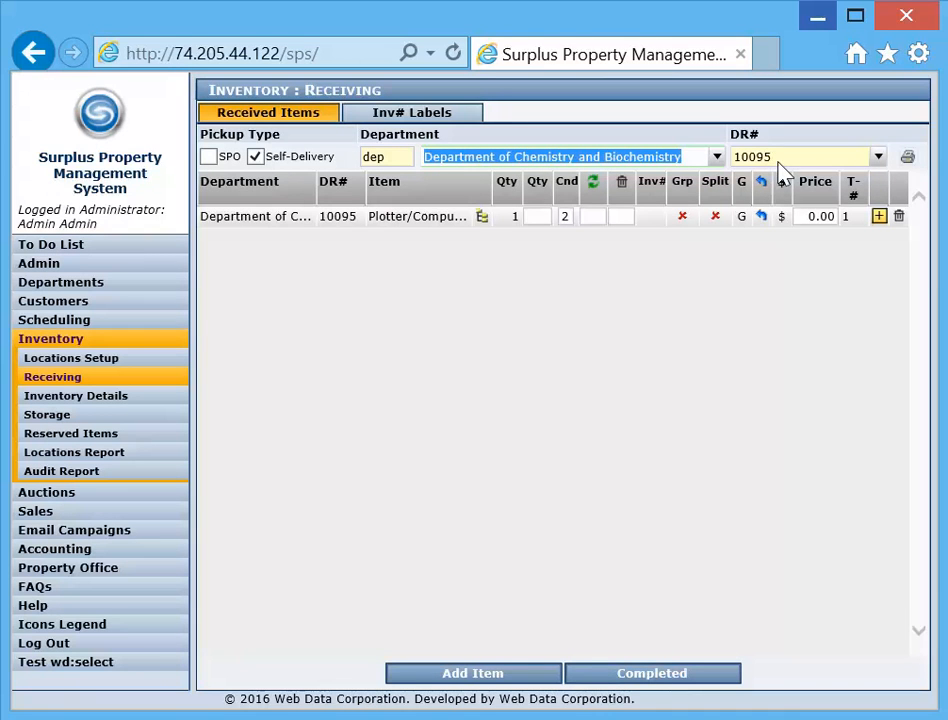
Receive the Plotter/Computer item with quantity 1 and price 100.00, and commit it to inventory
click(540, 216)
text(1)
click(834, 218)
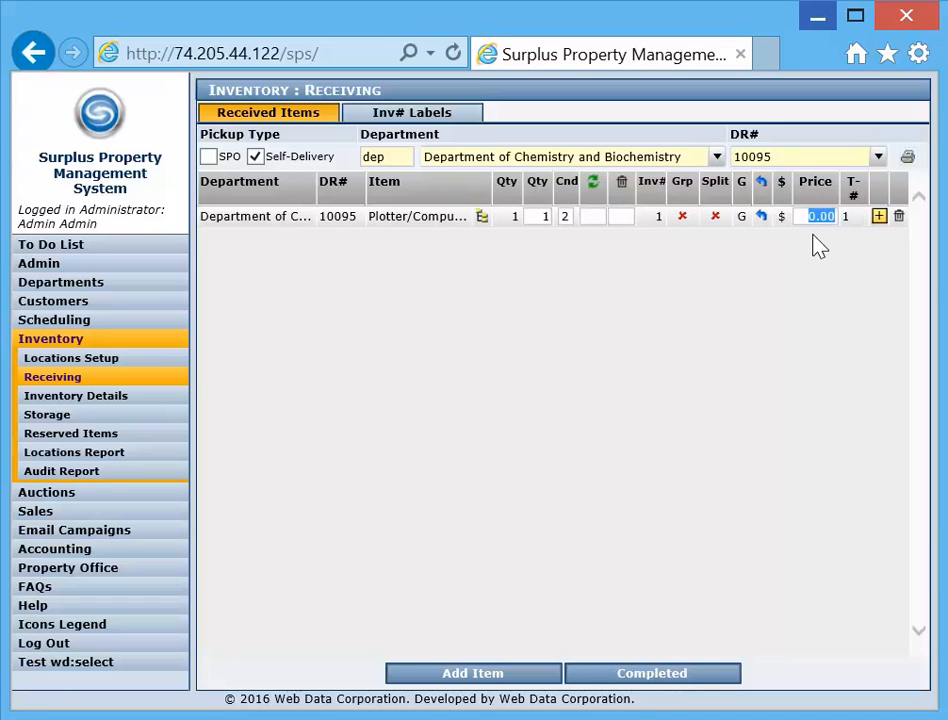
text(100)
click(660, 680)
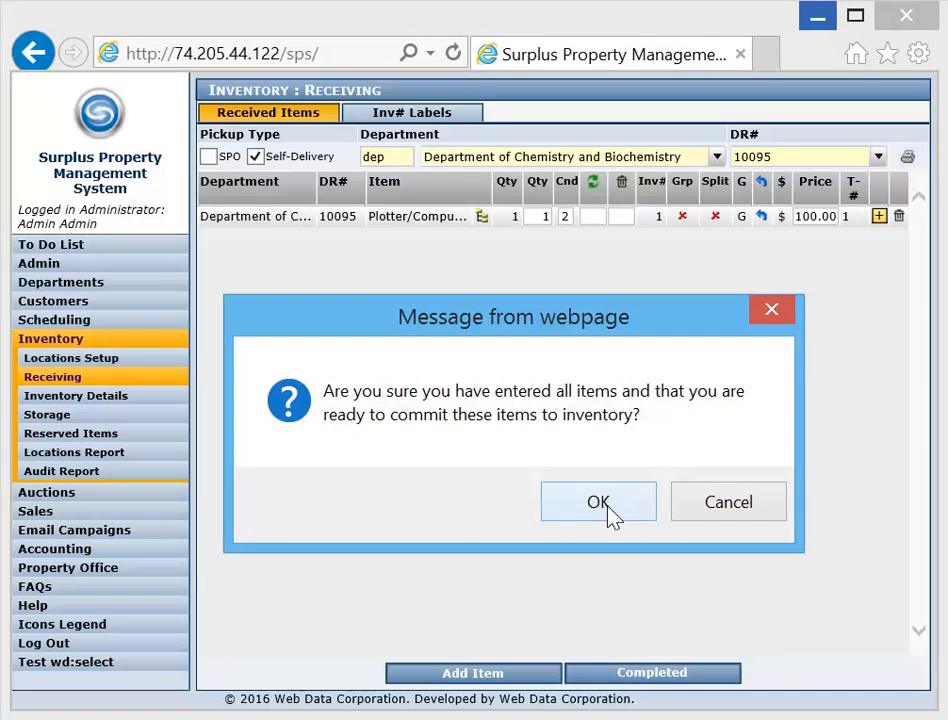
click(606, 511)
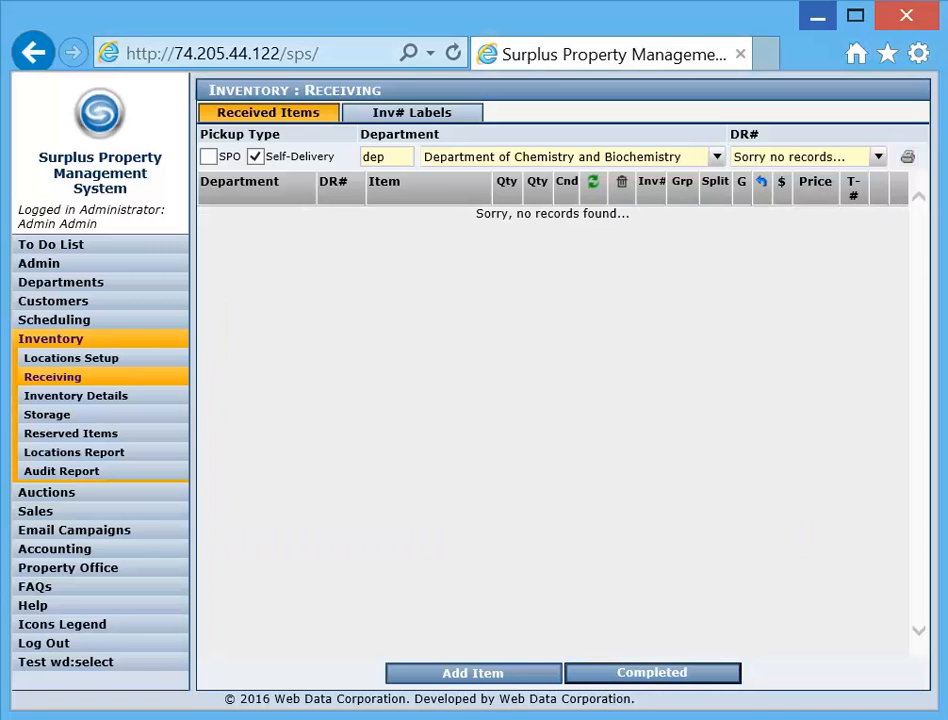
Show the self-delivery inventory labels of the Department of Accounting for DR# 10176
click(427, 131)
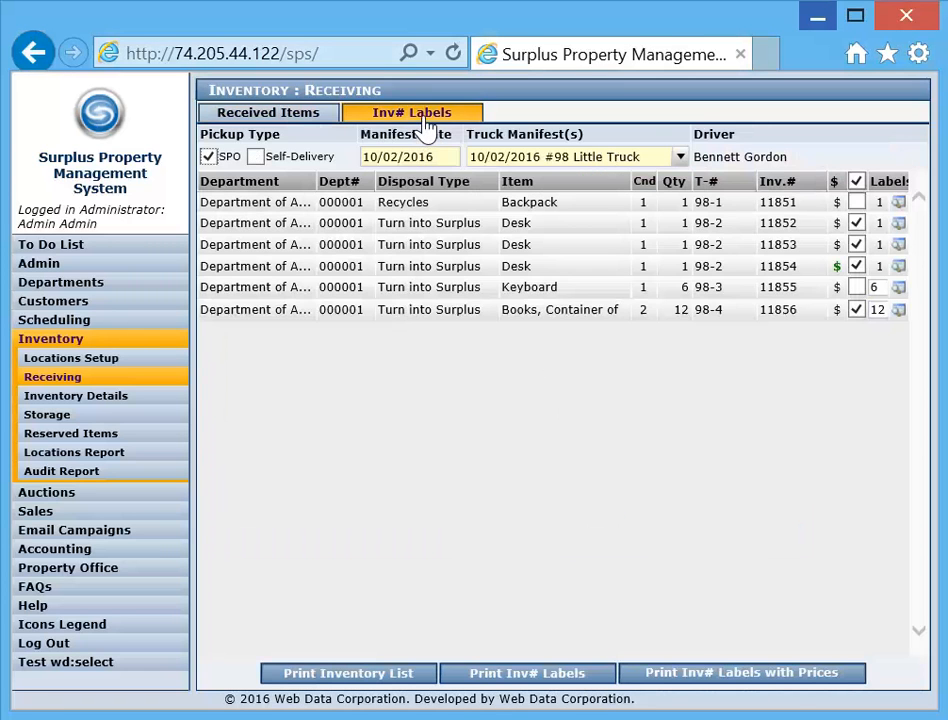
click(256, 157)
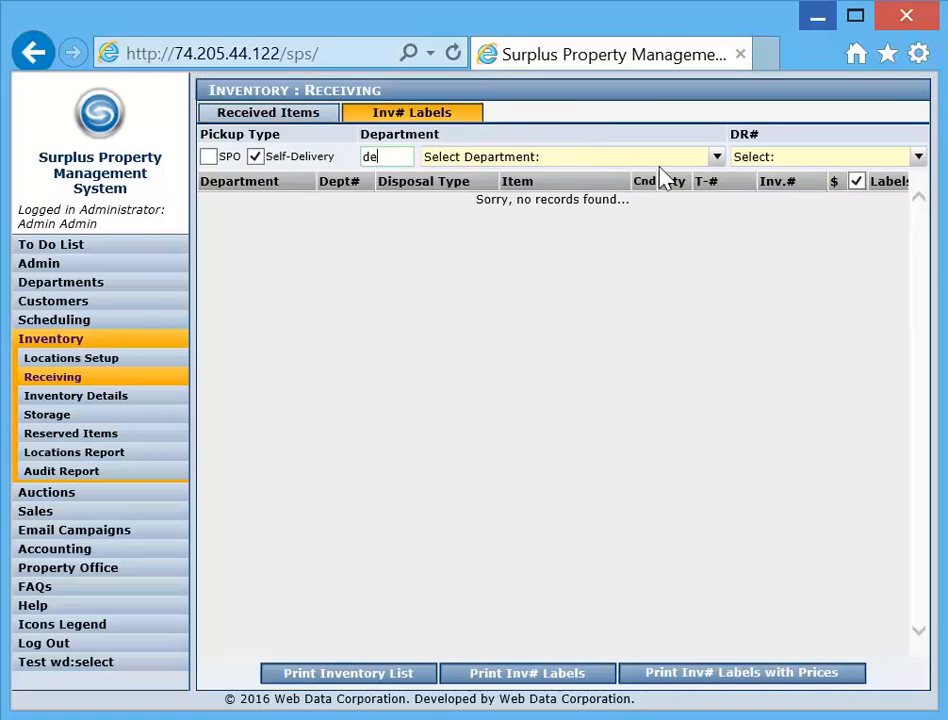
click(714, 160)
click(716, 175)
click(746, 163)
click(745, 195)
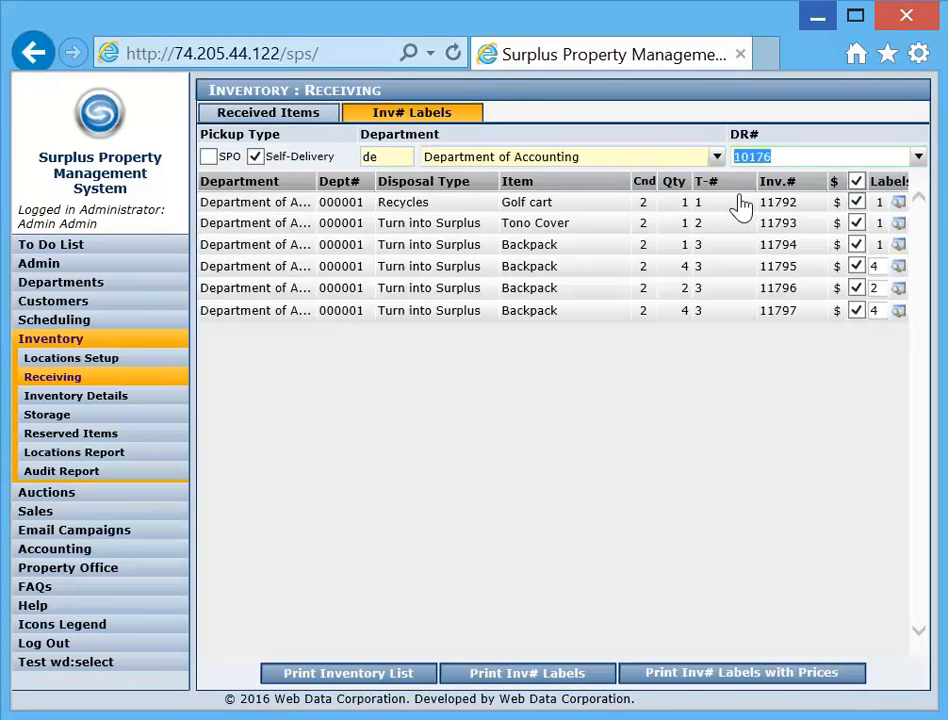
Review the Department of Accounting label lists for DR# 10117, 10143 and 10176
click(778, 160)
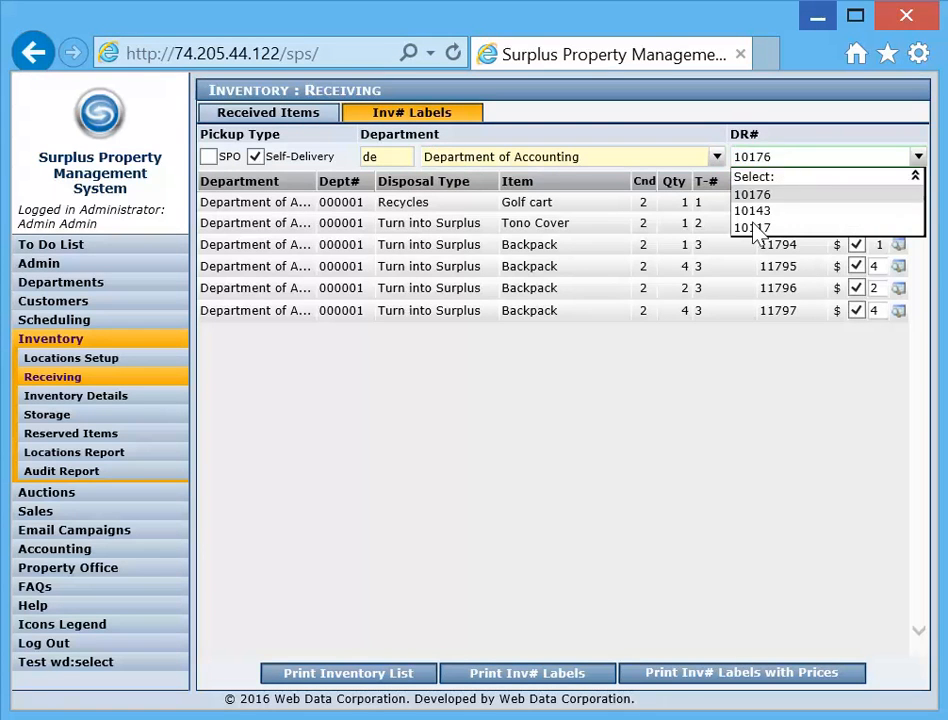
click(752, 227)
click(767, 163)
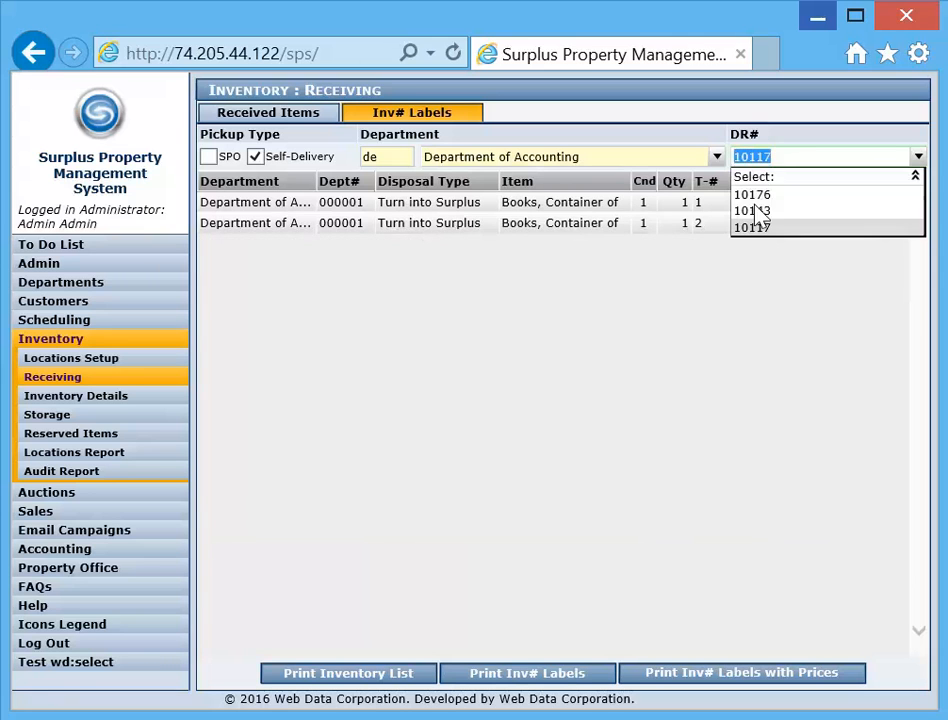
click(757, 211)
click(777, 163)
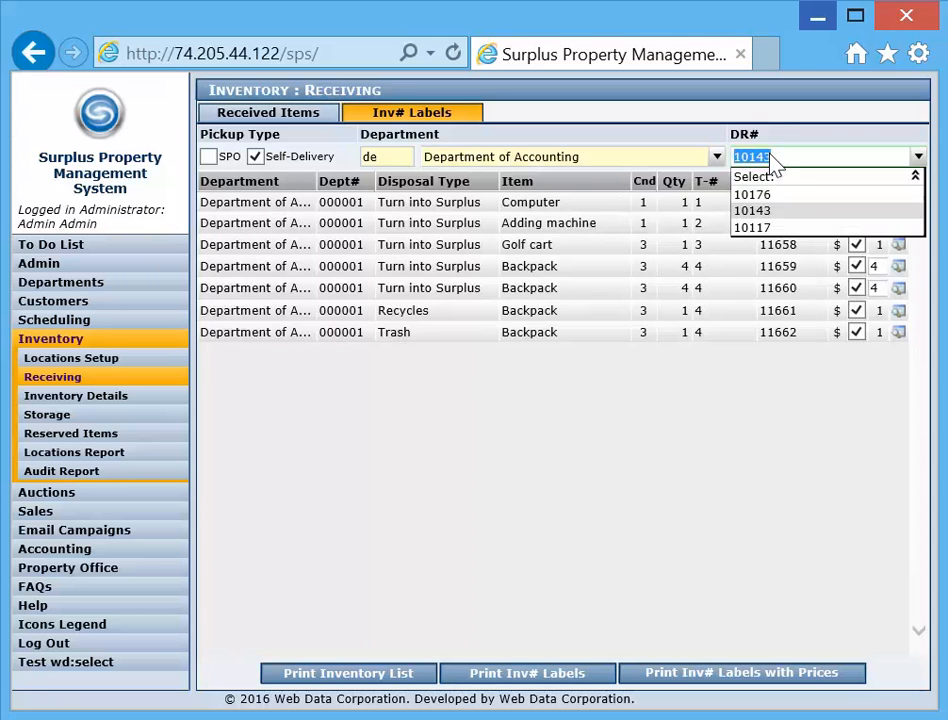
click(762, 195)
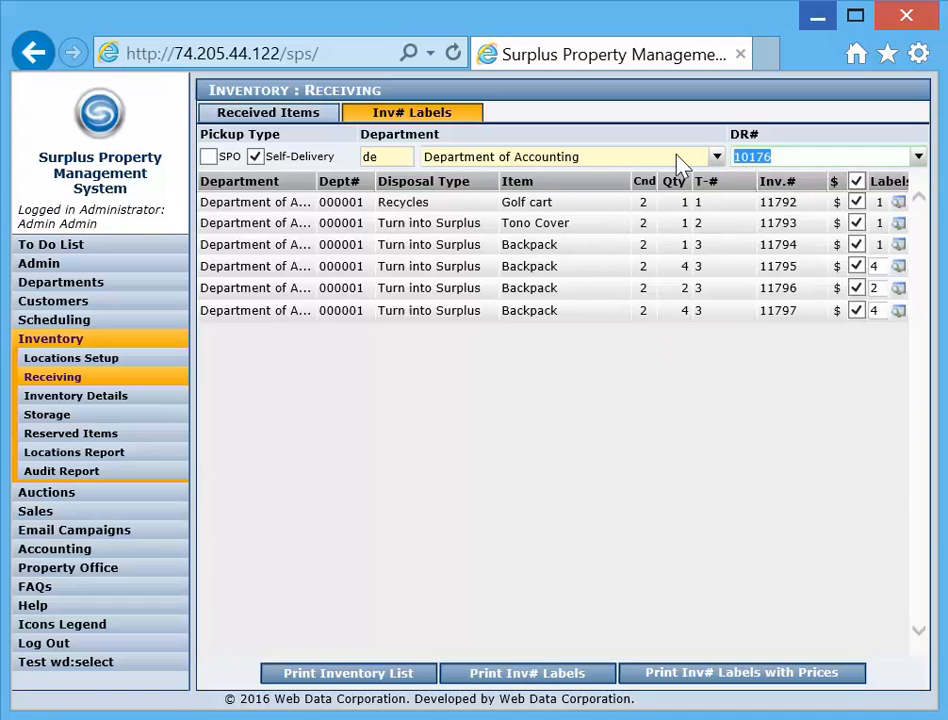
Show the Department of Chemistry and Biochemistry labels, and check the printer choices for labels with prices without printing
click(712, 158)
click(630, 194)
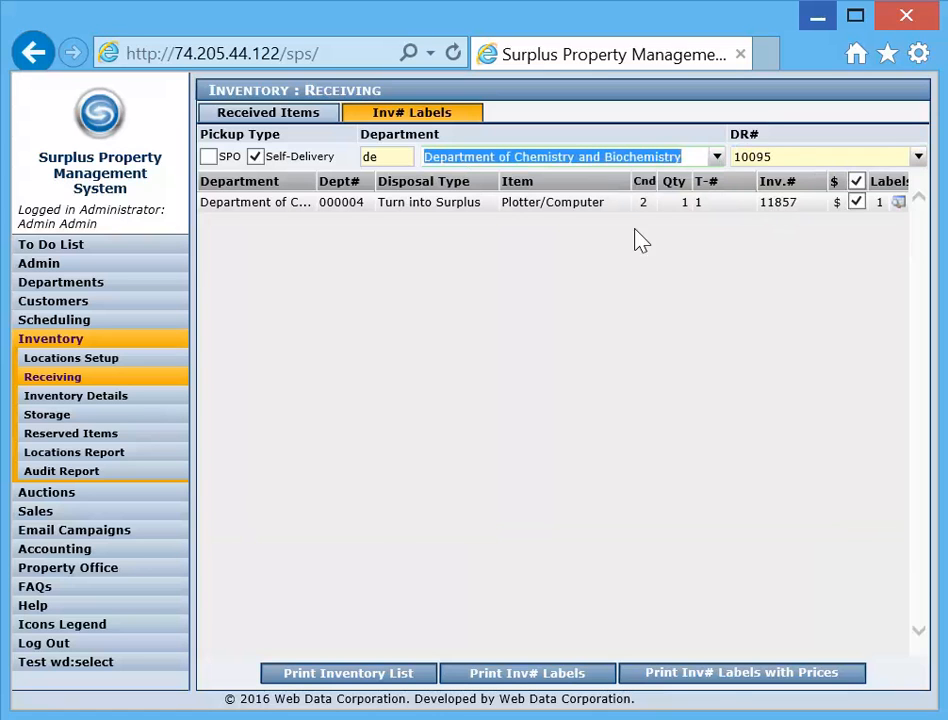
click(733, 680)
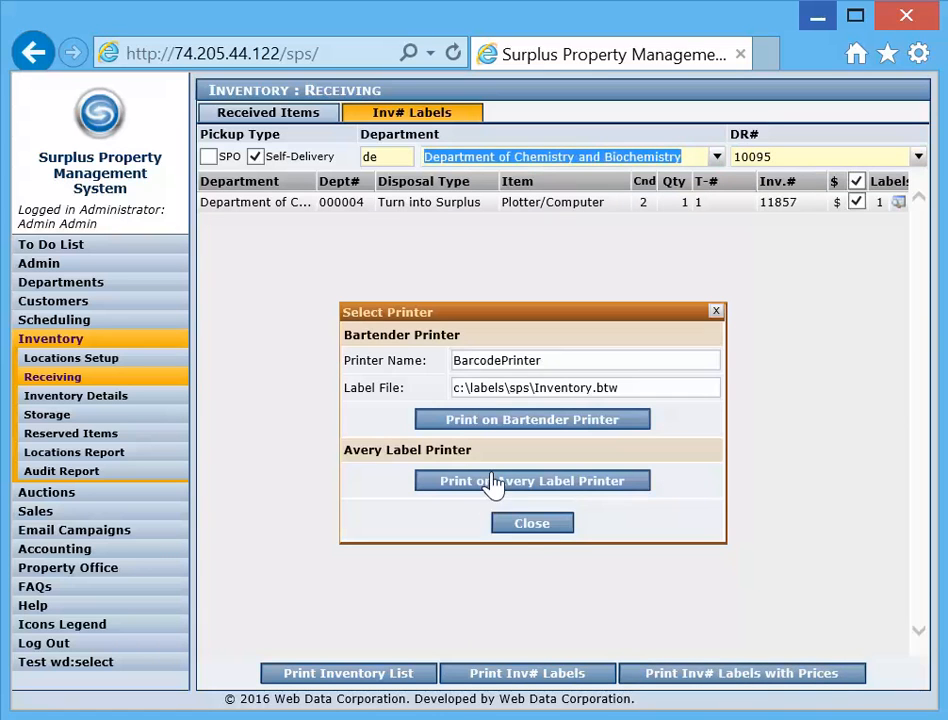
click(524, 526)
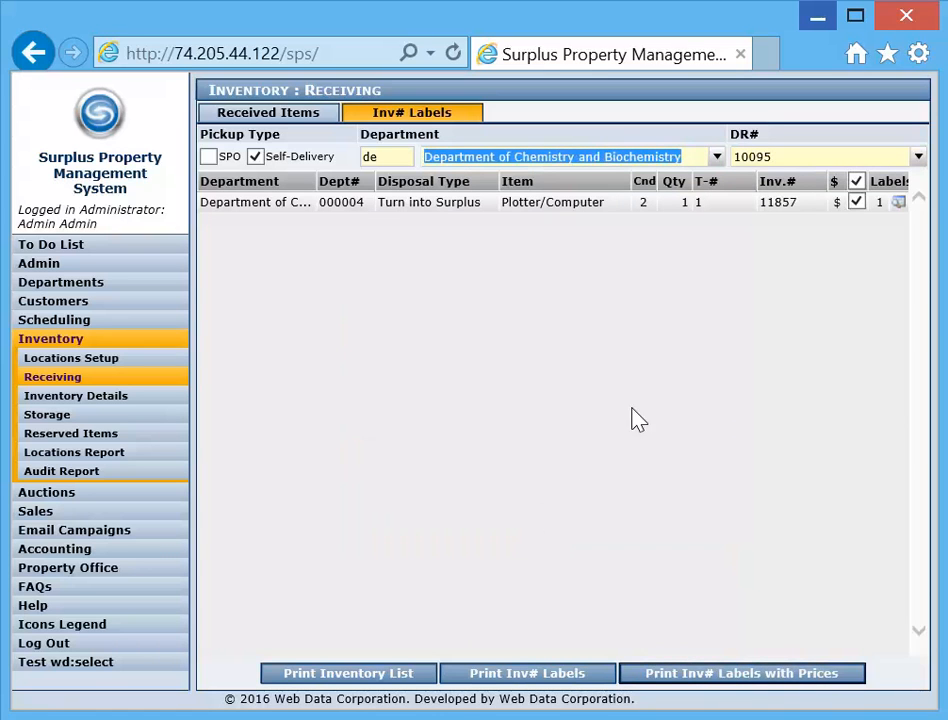
List all items in Inventory Details and open the Desk with inventory number 11853
click(80, 398)
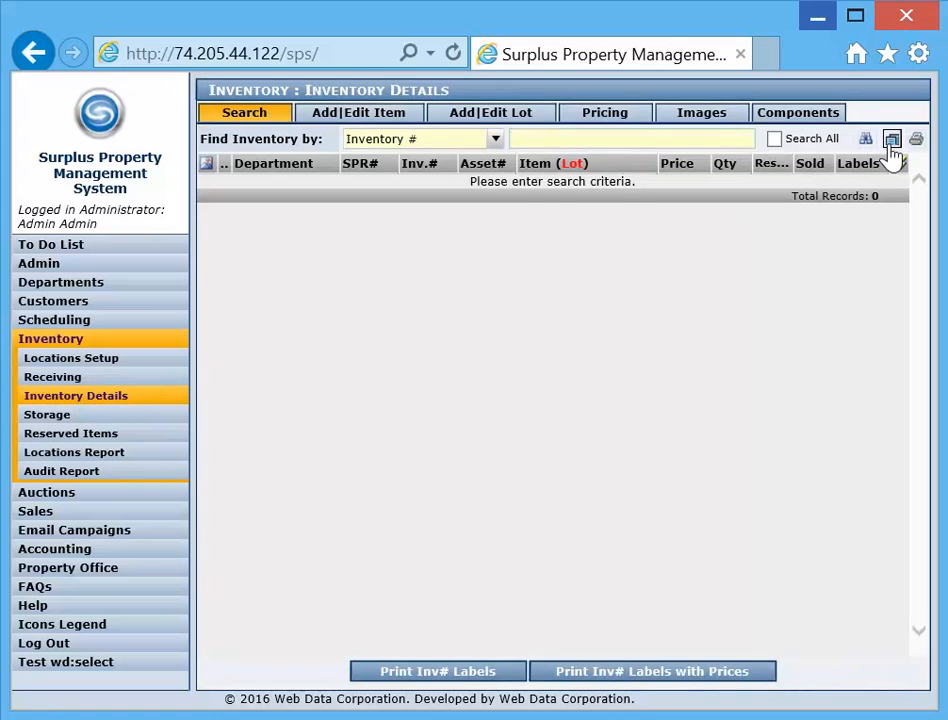
click(890, 146)
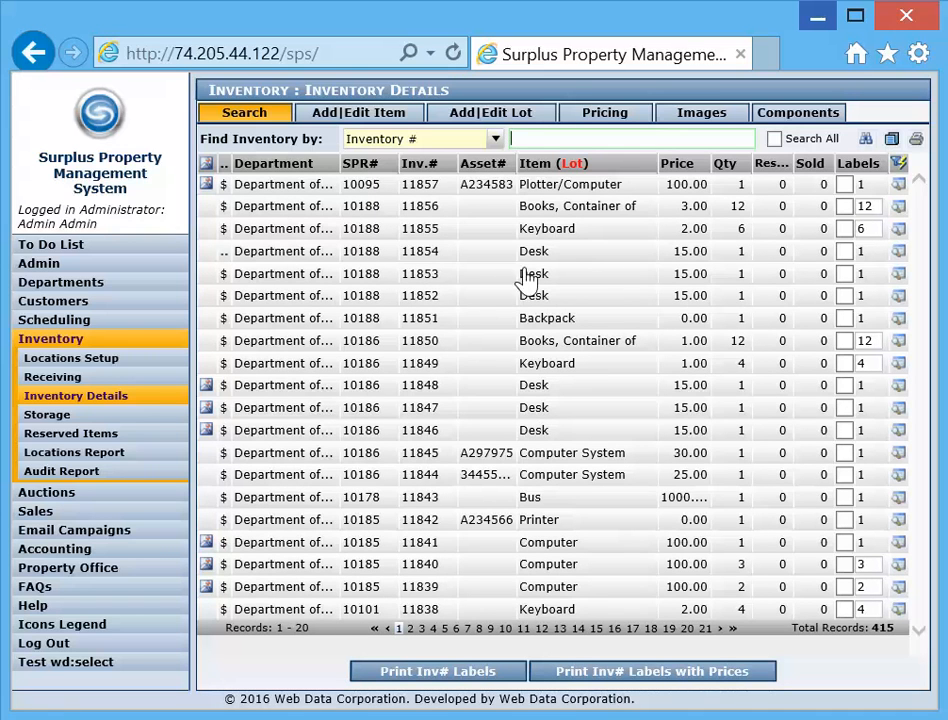
click(424, 276)
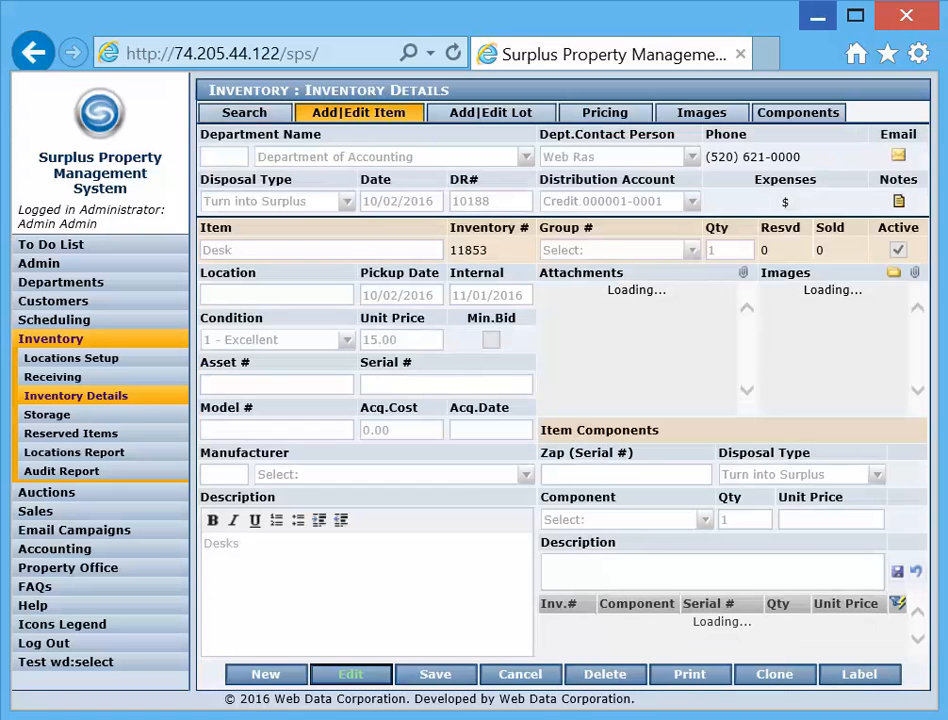
Edit the Desk's inventory record to set its unit price to 25.00, and save it
click(352, 675)
click(241, 544)
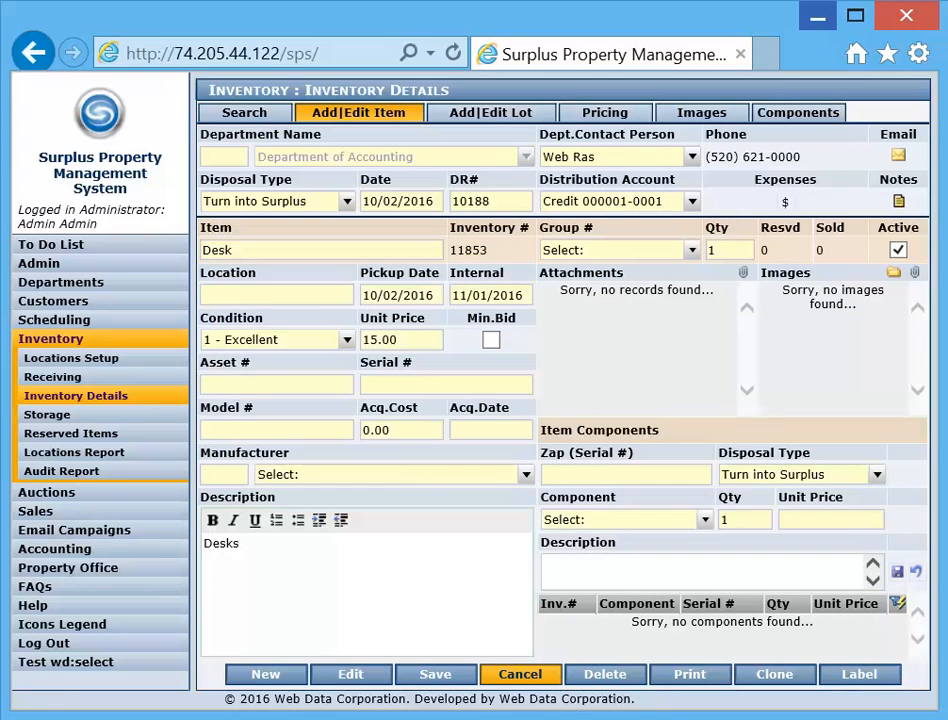
drag(402, 340, 274, 333)
text(25)
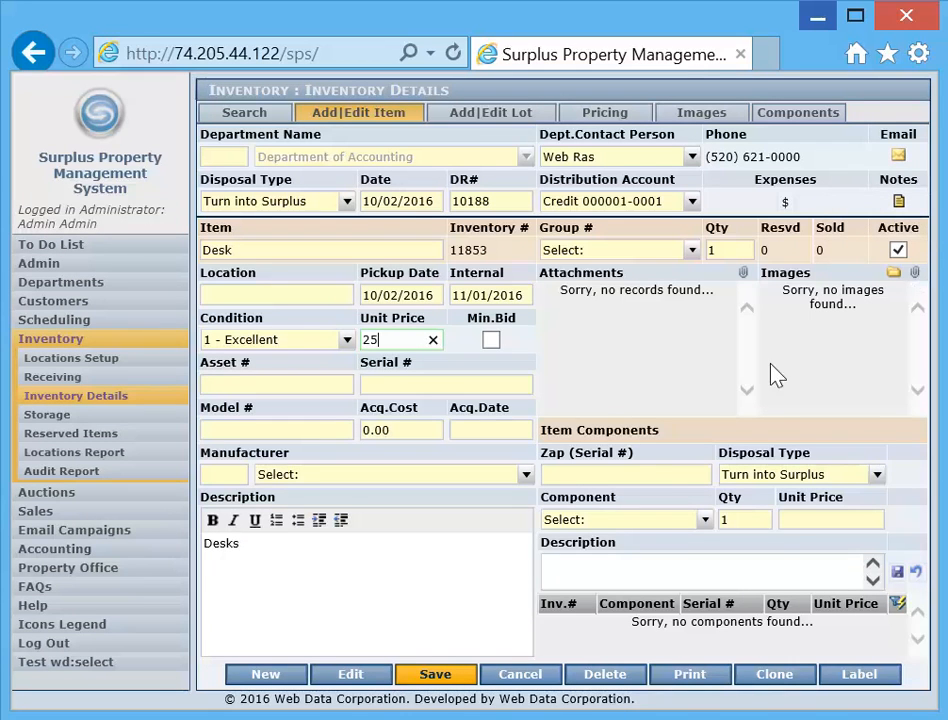
click(436, 678)
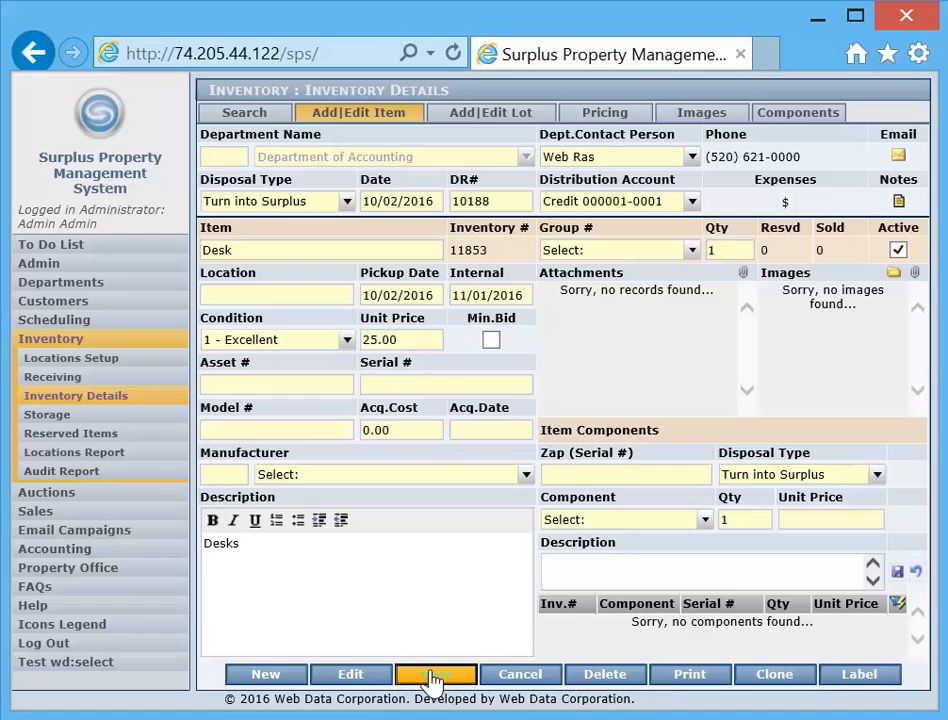